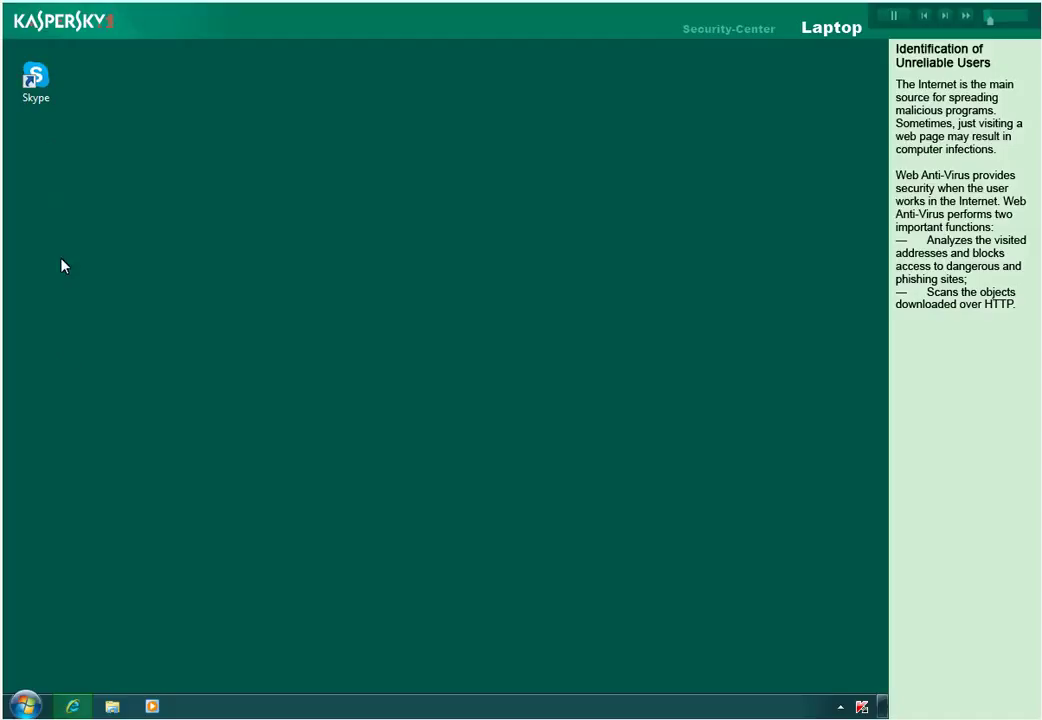
Go to eicar.org in Internet Explorer and open its test-file DOWNLOAD page.
{"action": "left_click", "coordinate": [72, 706]}
{"action": "type", "text": "eicar.org"}
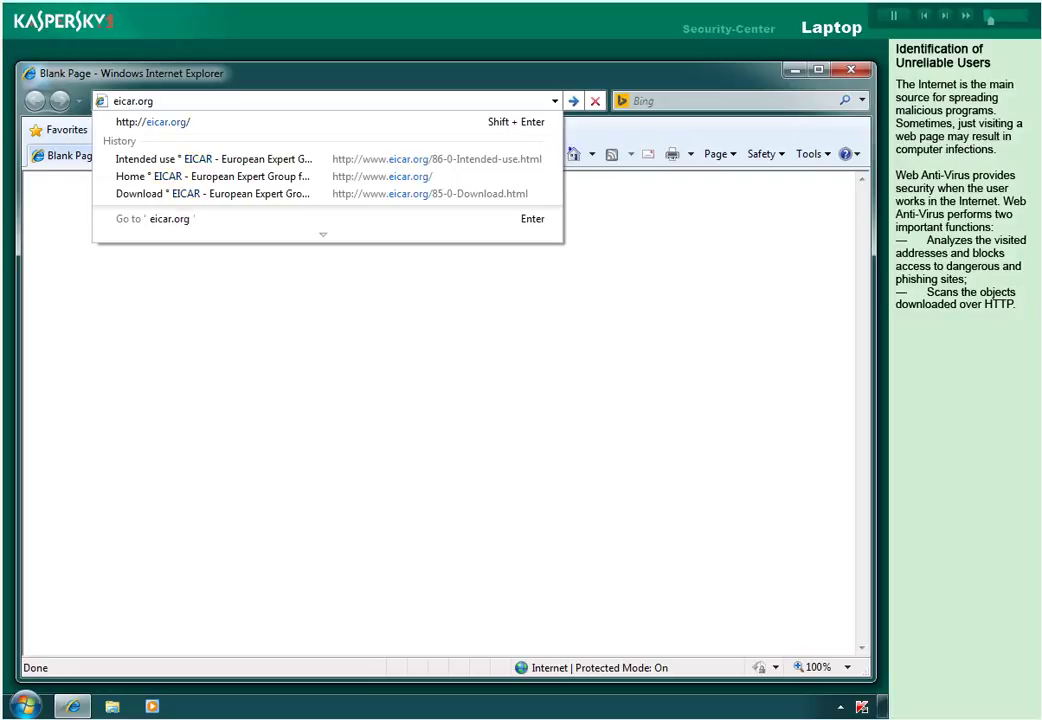
{"action": "key", "text": "Return"}
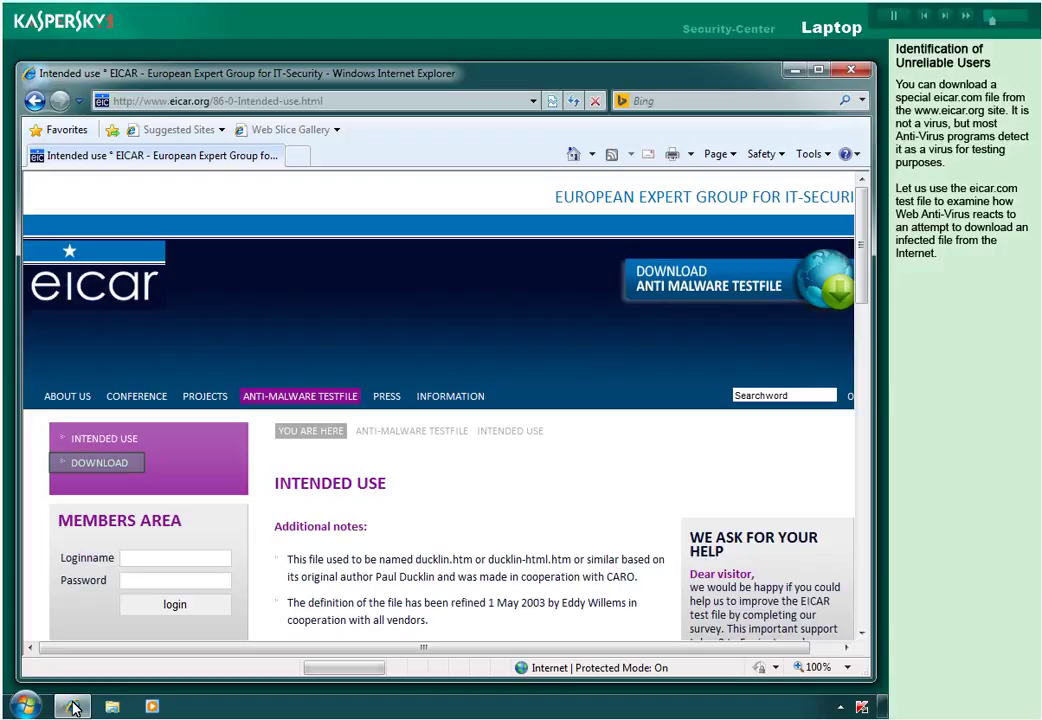
{"action": "left_click", "coordinate": [104, 463]}
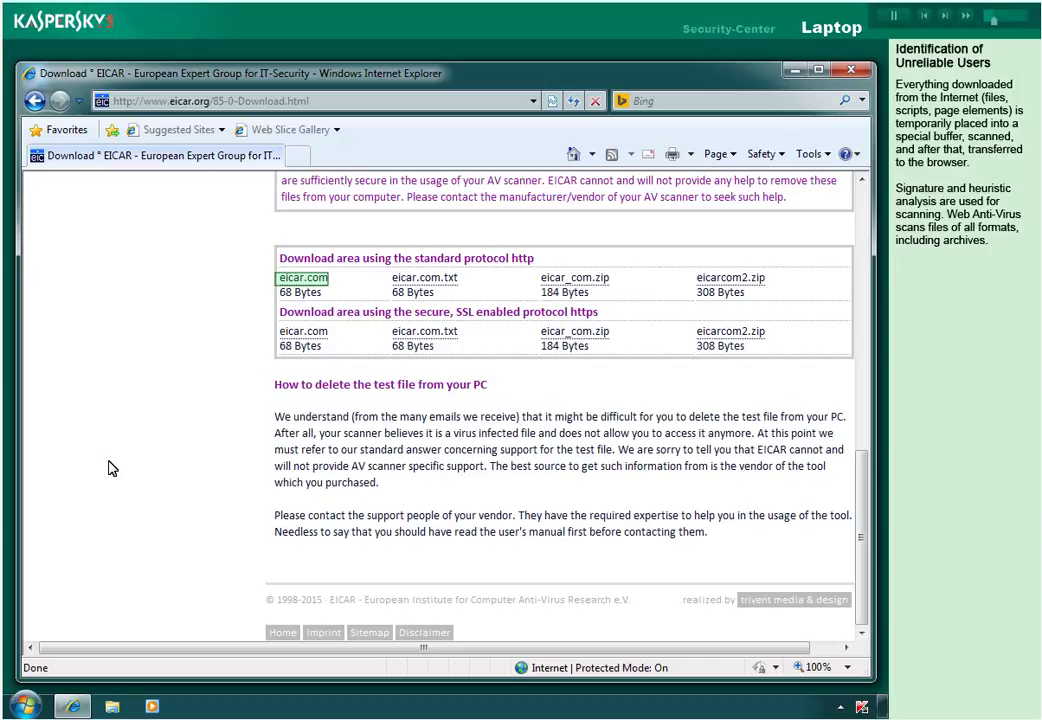
{"action": "left_click", "coordinate": [306, 280]}
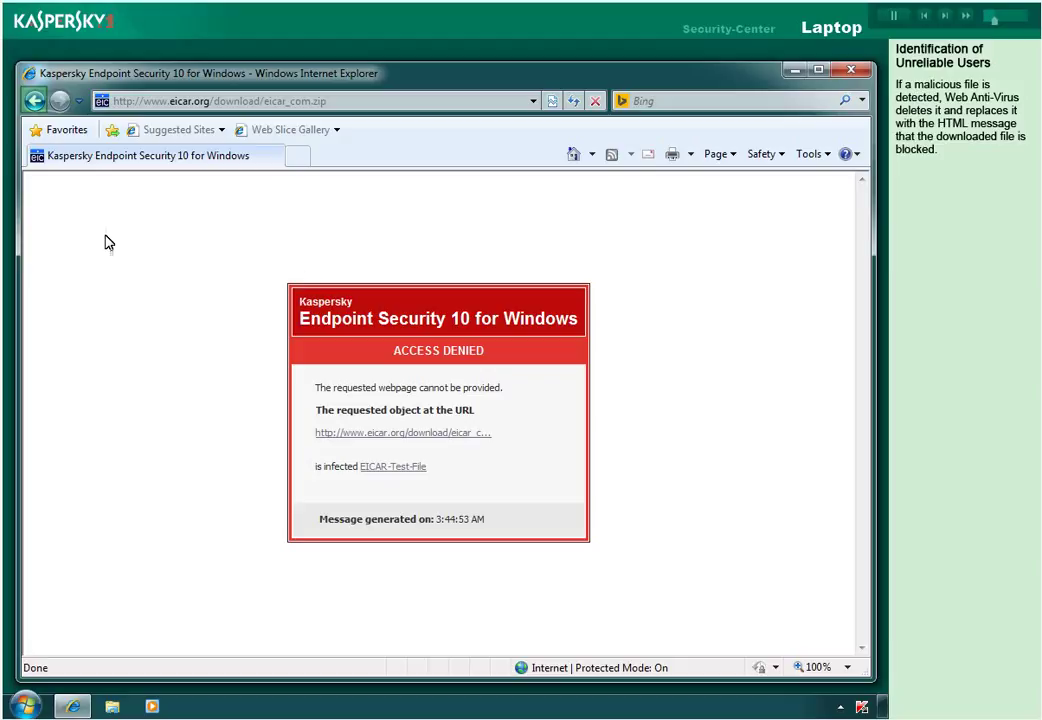
{"action": "left_click", "coordinate": [33, 101]}
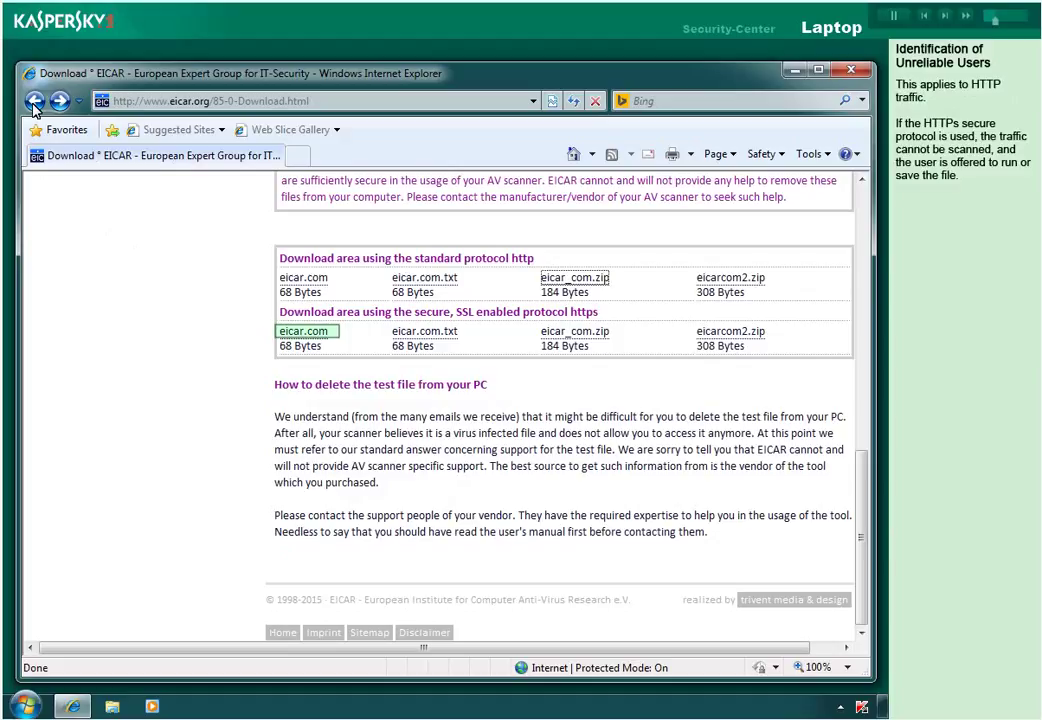
{"action": "left_click", "coordinate": [305, 334]}
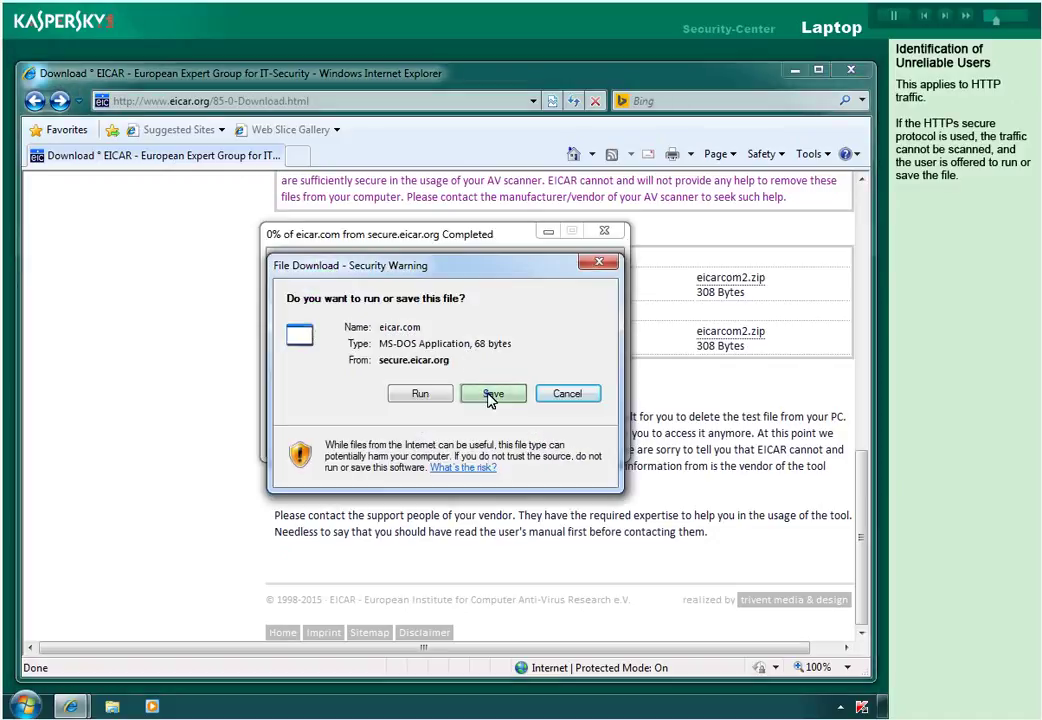
{"action": "left_click", "coordinate": [490, 393]}
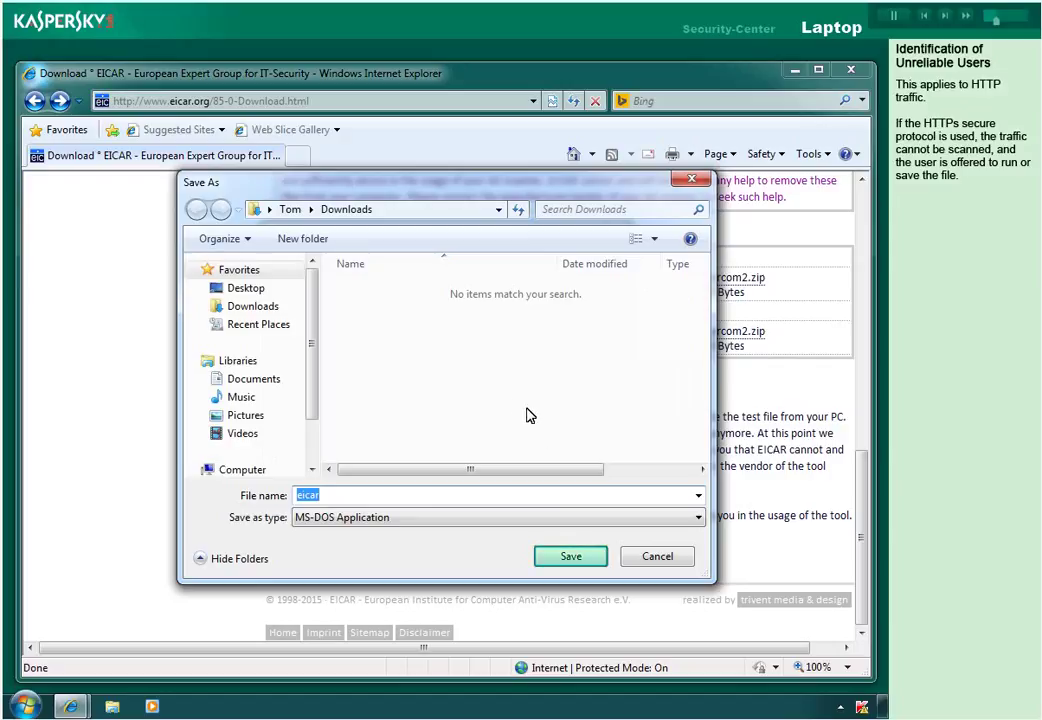
{"action": "left_click", "coordinate": [565, 556]}
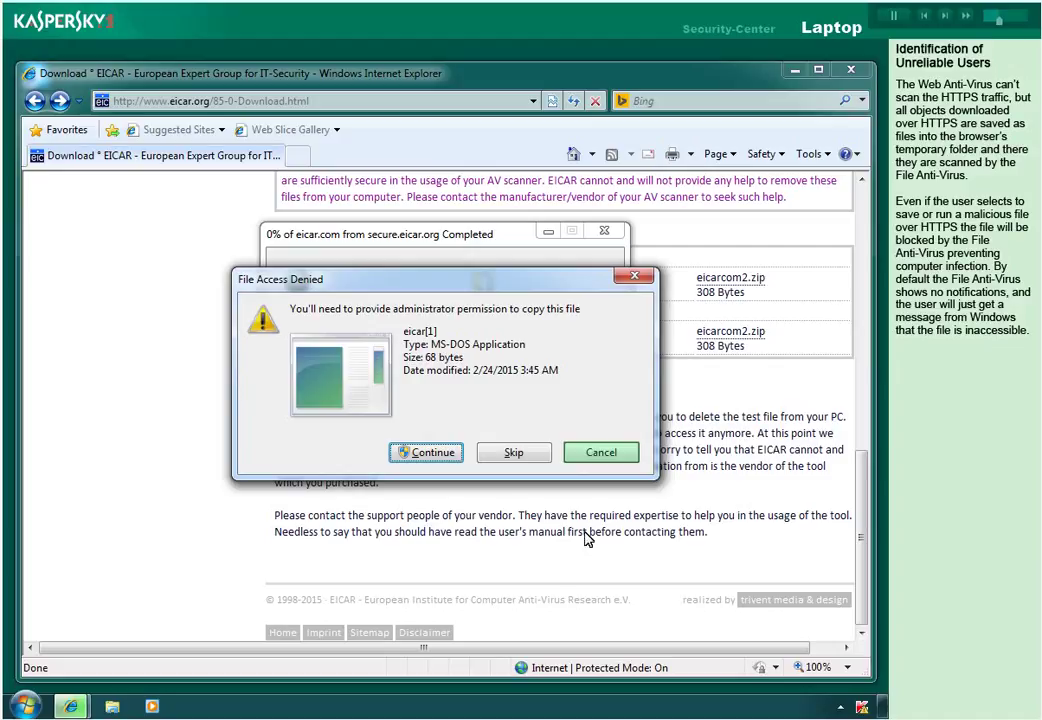
{"action": "left_click", "coordinate": [598, 452]}
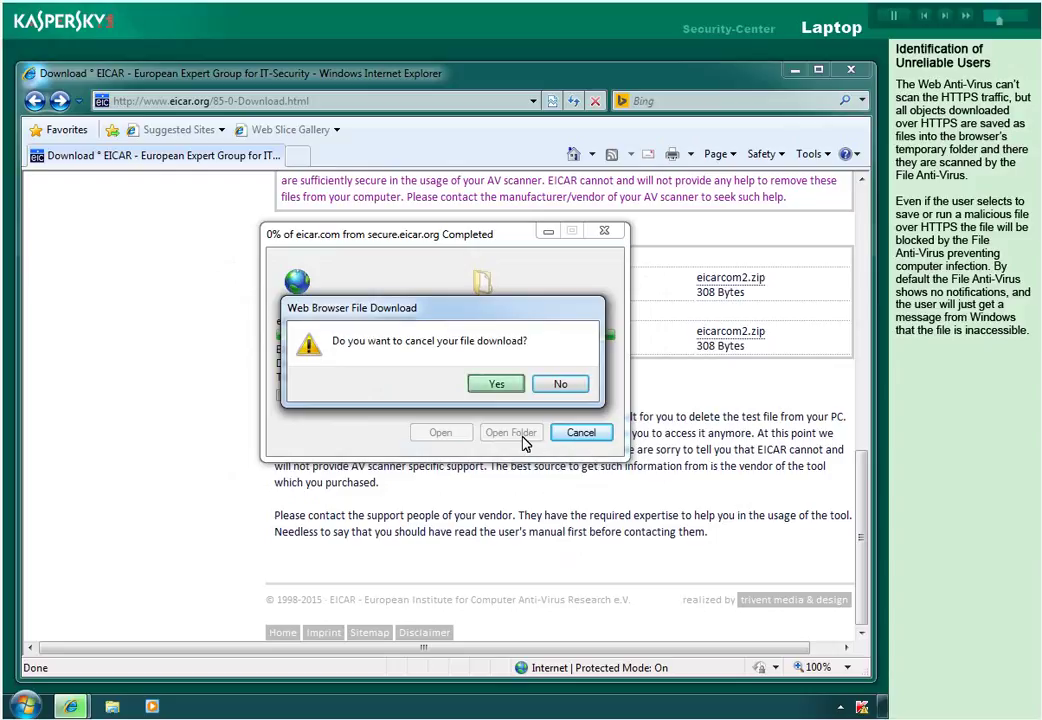
{"action": "left_click", "coordinate": [496, 385]}
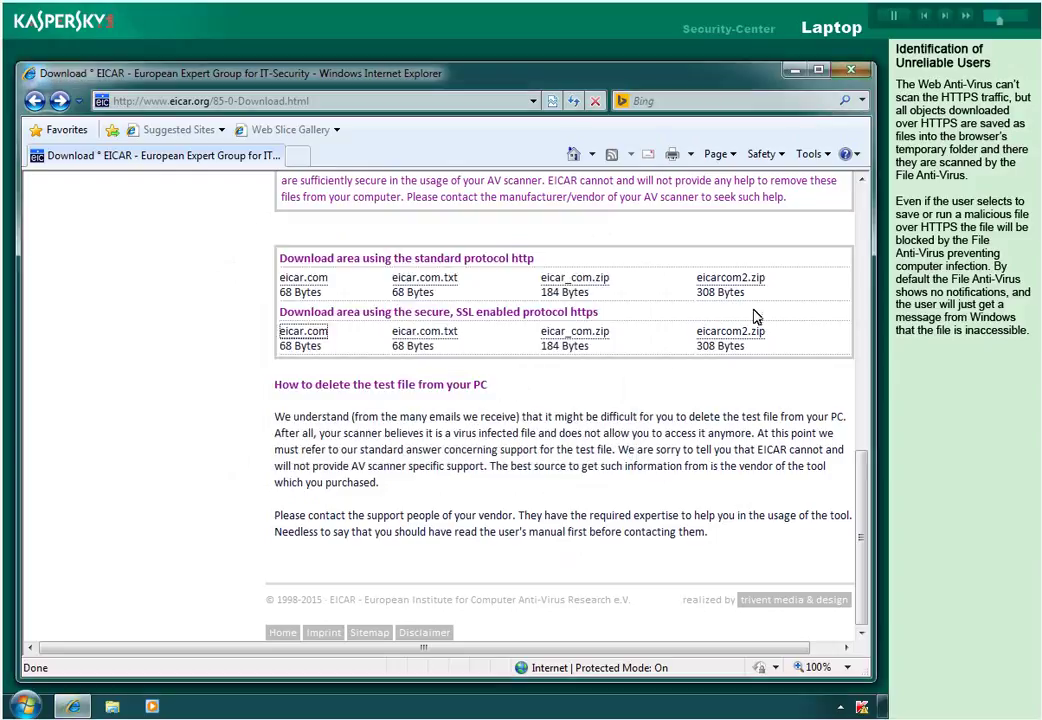
Close the Internet Explorer window.
{"action": "left_click", "coordinate": [850, 71]}
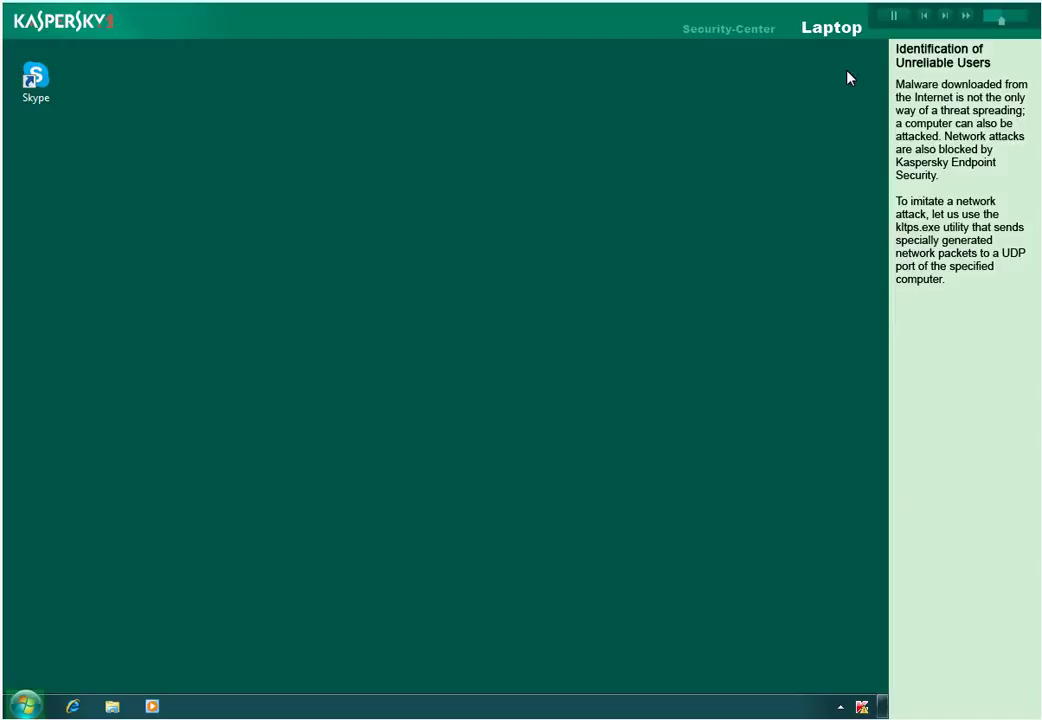
Open the \\dc\test_virus network share from the Start menu search.
{"action": "left_click", "coordinate": [25, 706]}
{"action": "type", "text": "\\\\"}
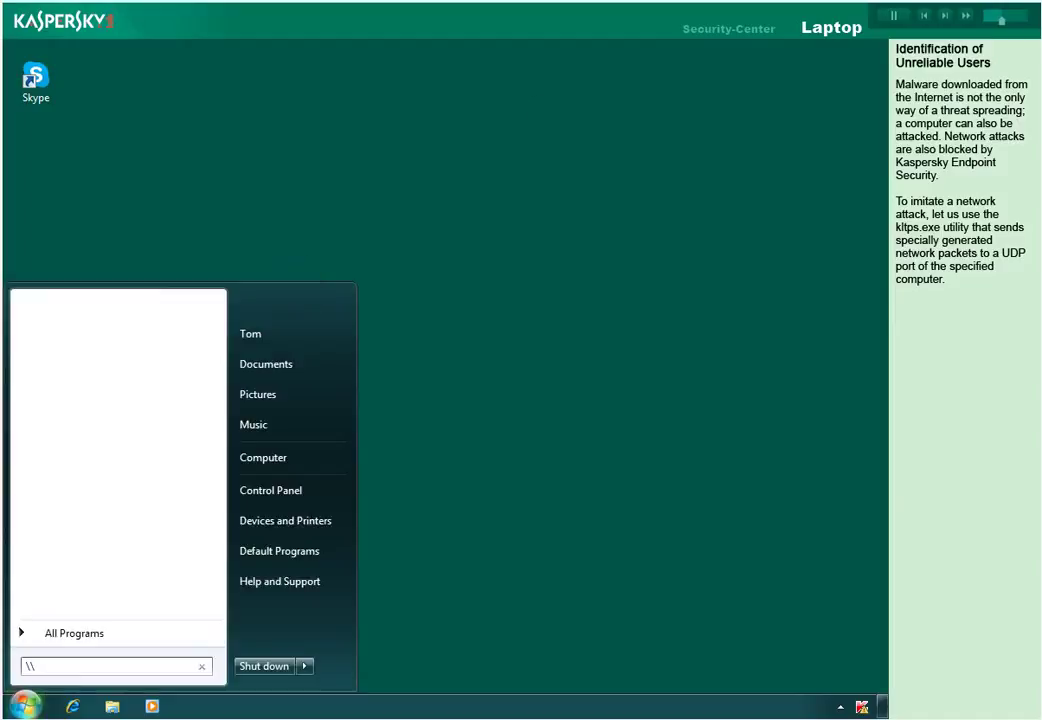
{"action": "type", "text": "dc\\test_v"}
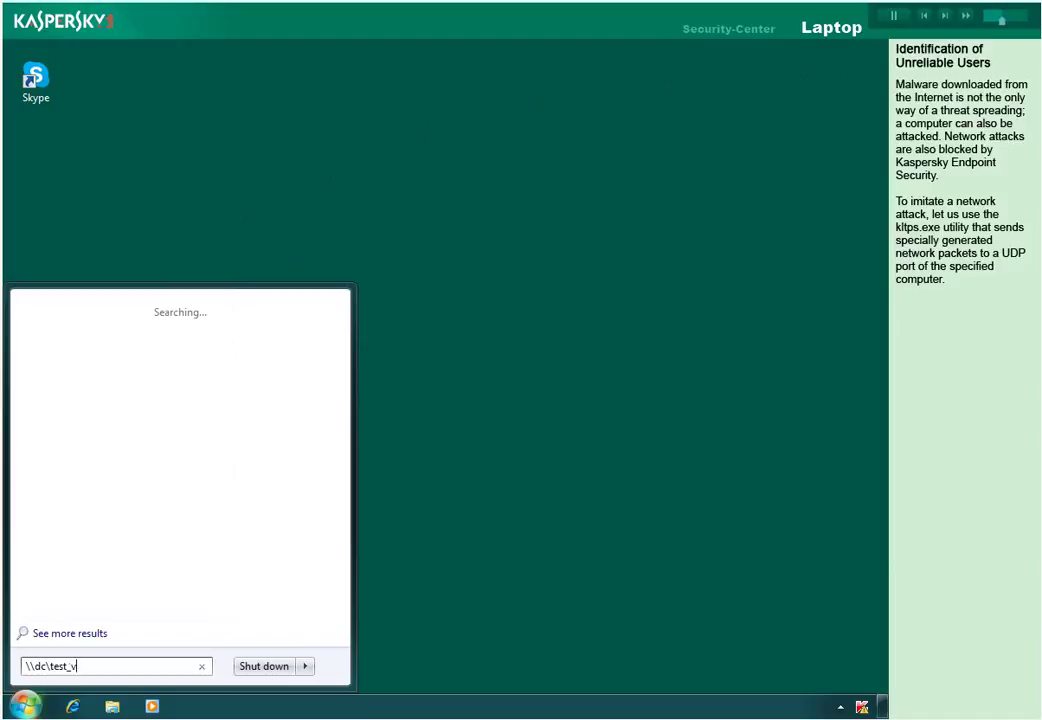
{"action": "type", "text": "irus"}
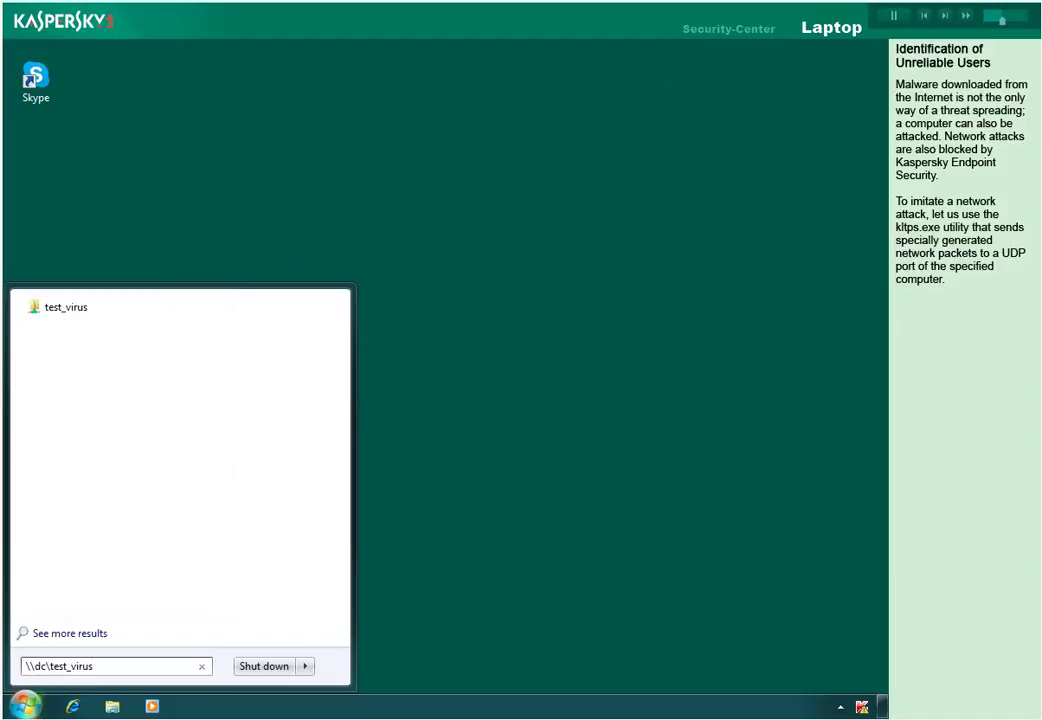
{"action": "key", "text": "Return"}
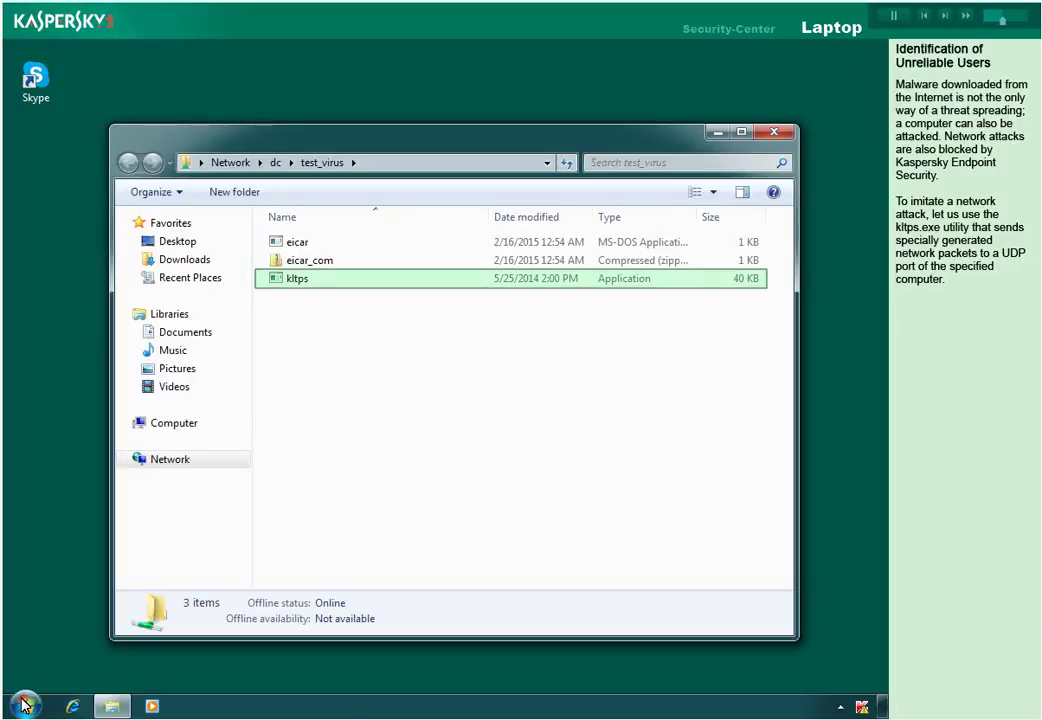
Copy the kltps file onto the desktop and close the share's folder window.
{"action": "right_click", "coordinate": [291, 281]}
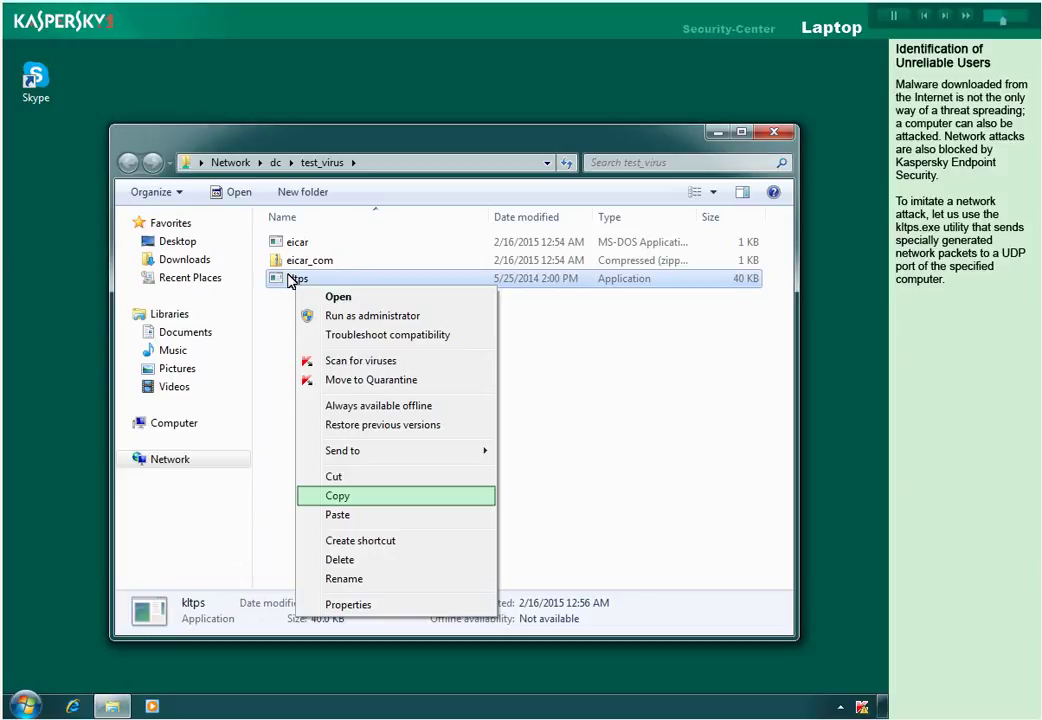
{"action": "left_click", "coordinate": [339, 497]}
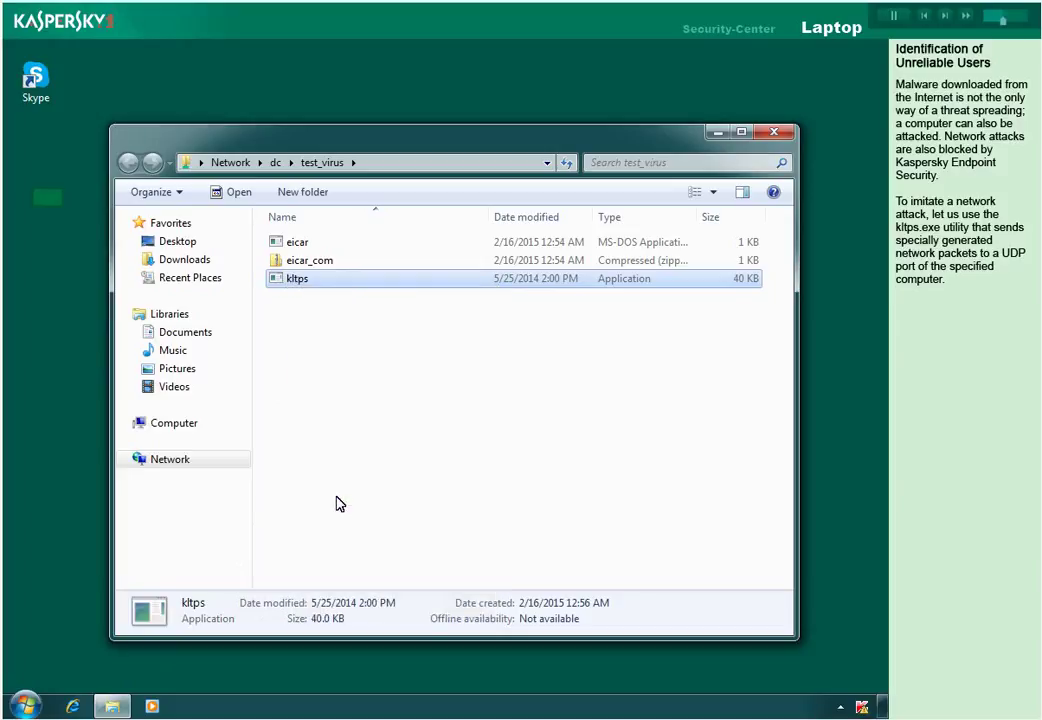
{"action": "right_click", "coordinate": [50, 205]}
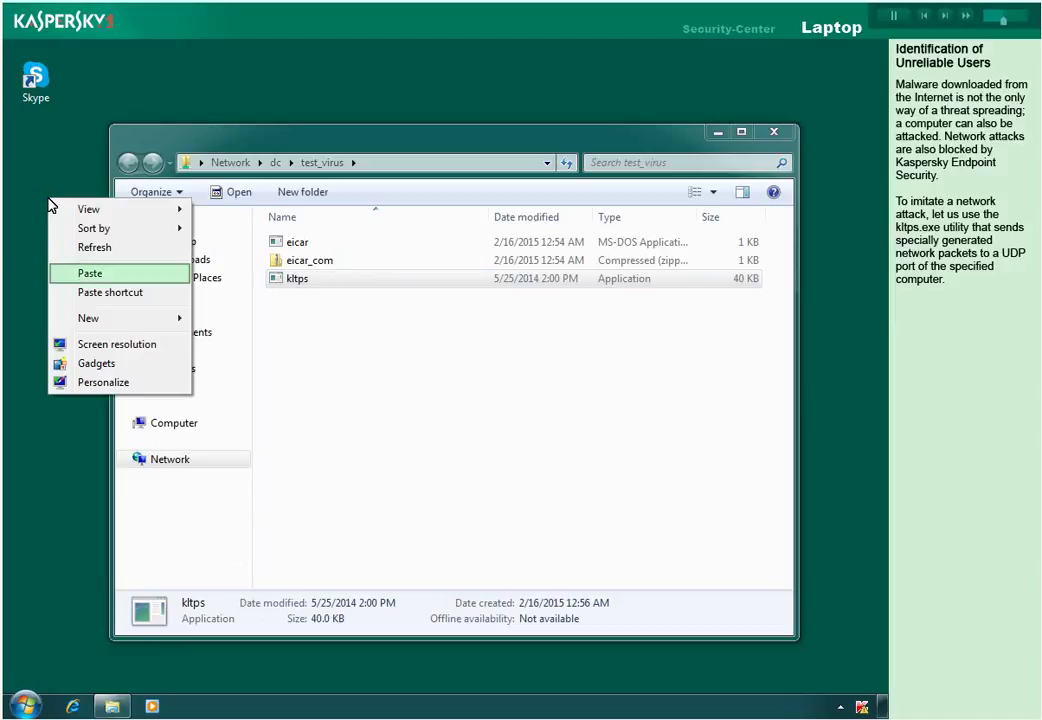
{"action": "left_click", "coordinate": [105, 277]}
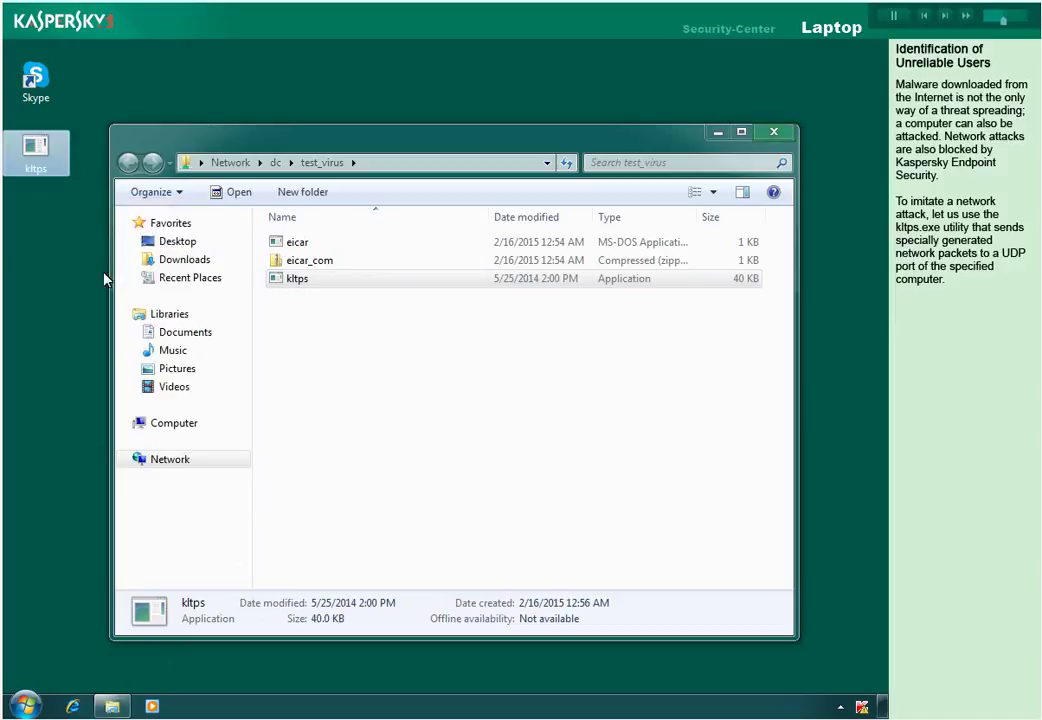
{"action": "left_click", "coordinate": [775, 134]}
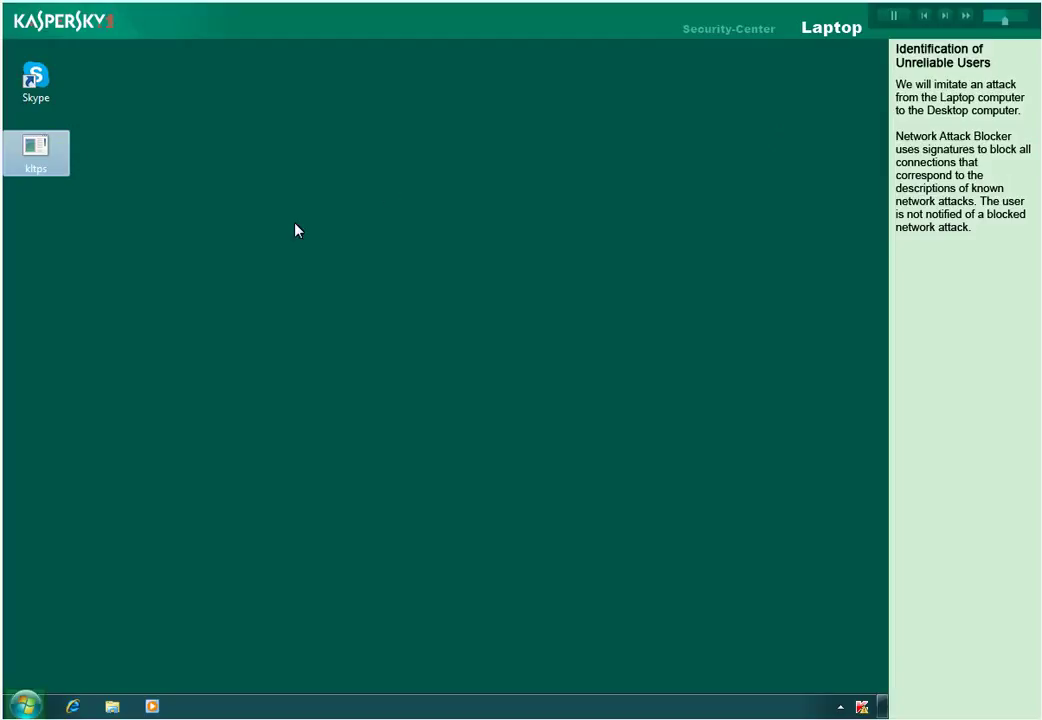
From a cmd prompt, run 'Desktop\kltps.exe Desktop 110' to attack the Desktop computer.
{"action": "left_click", "coordinate": [25, 706]}
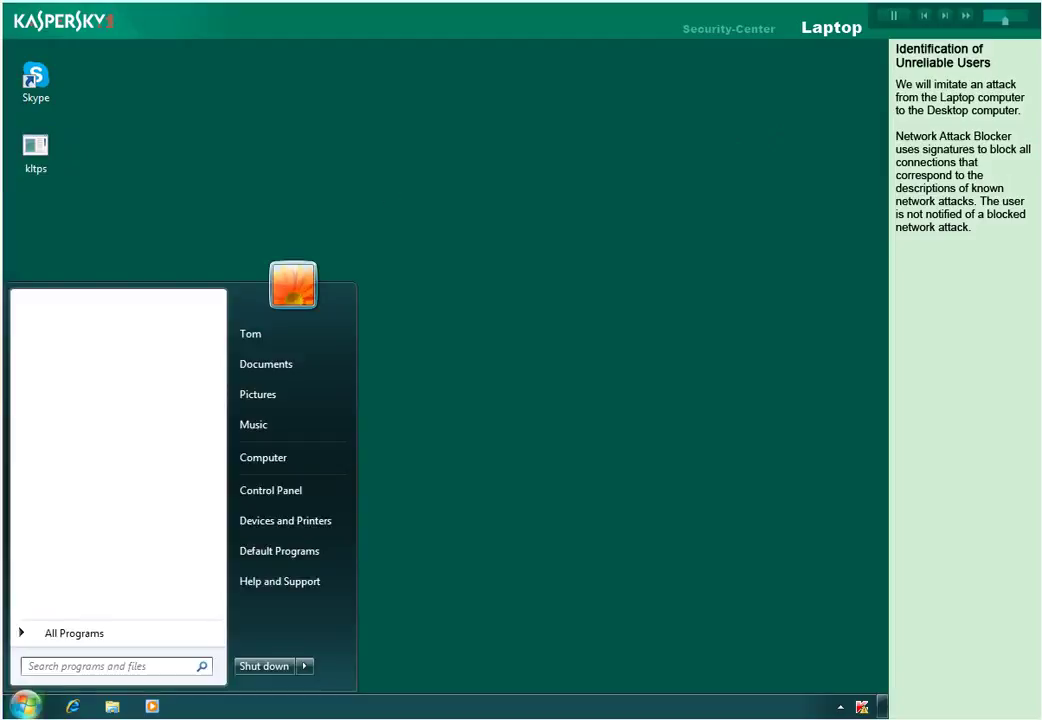
{"action": "type", "text": "cmd"}
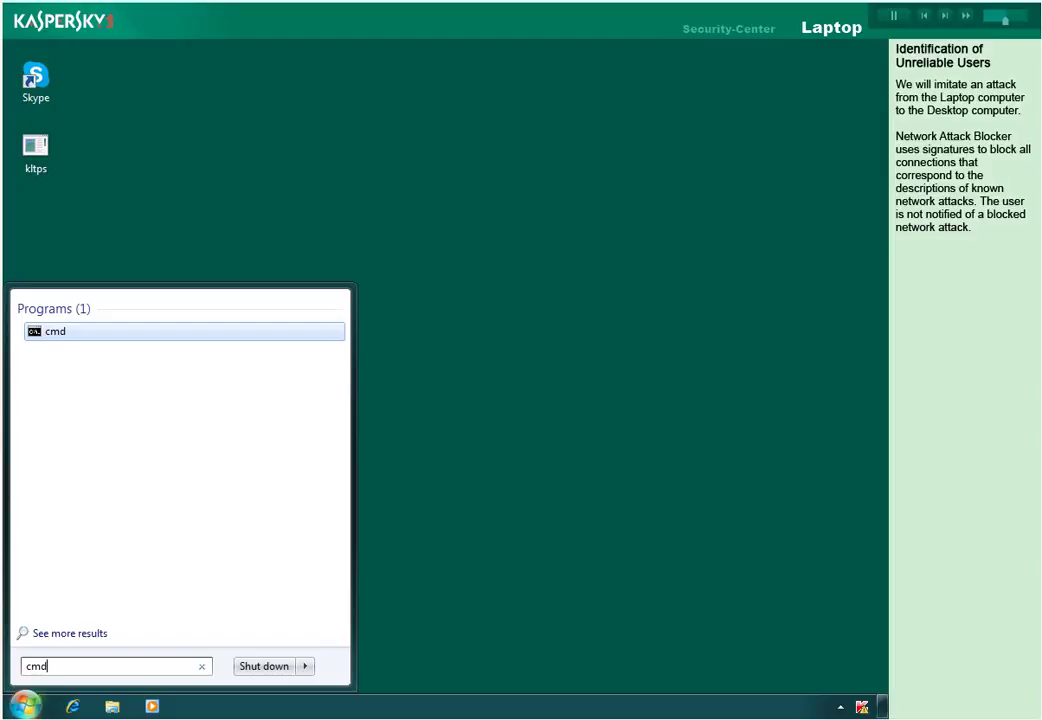
{"action": "key", "text": "Return"}
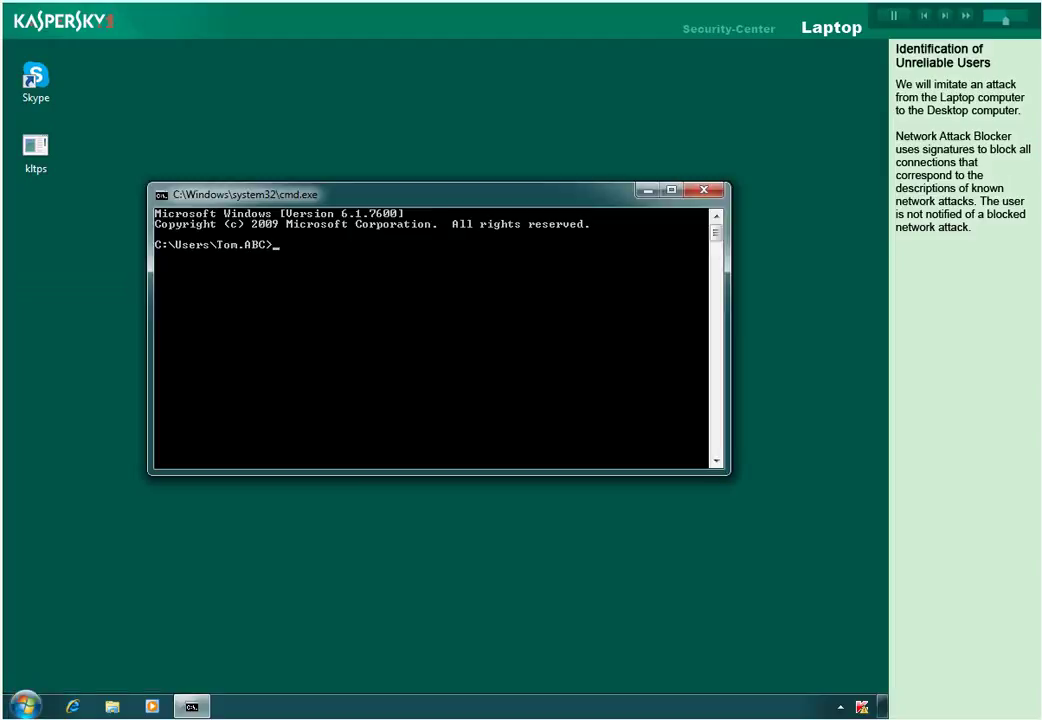
{"action": "type", "text": "Desktop\\kltps.exe Desktop 110"}
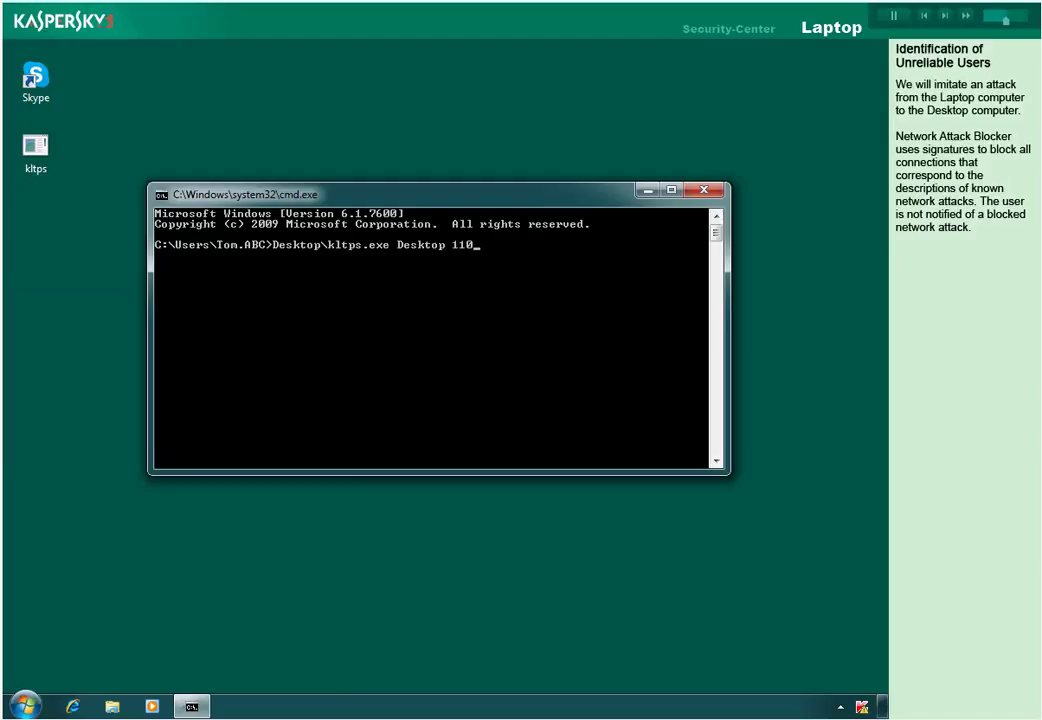
{"action": "key", "text": "Return"}
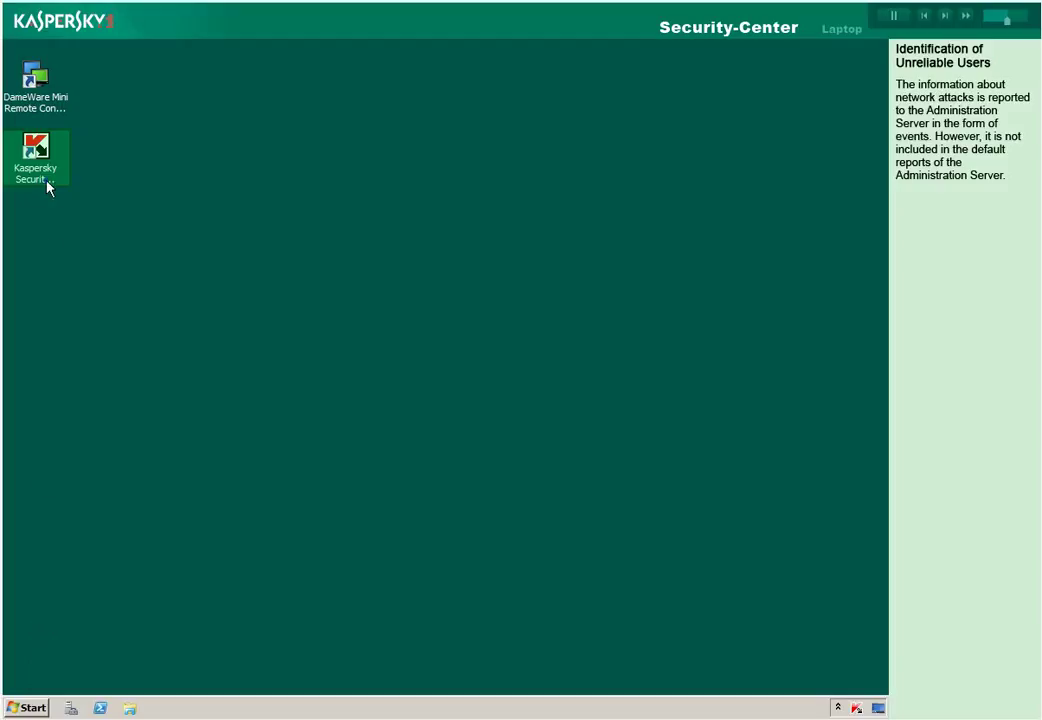
Launch Kaspersky Security Center and start a new Report Template under Reports and notifications.
{"action": "double_click", "coordinate": [47, 185]}
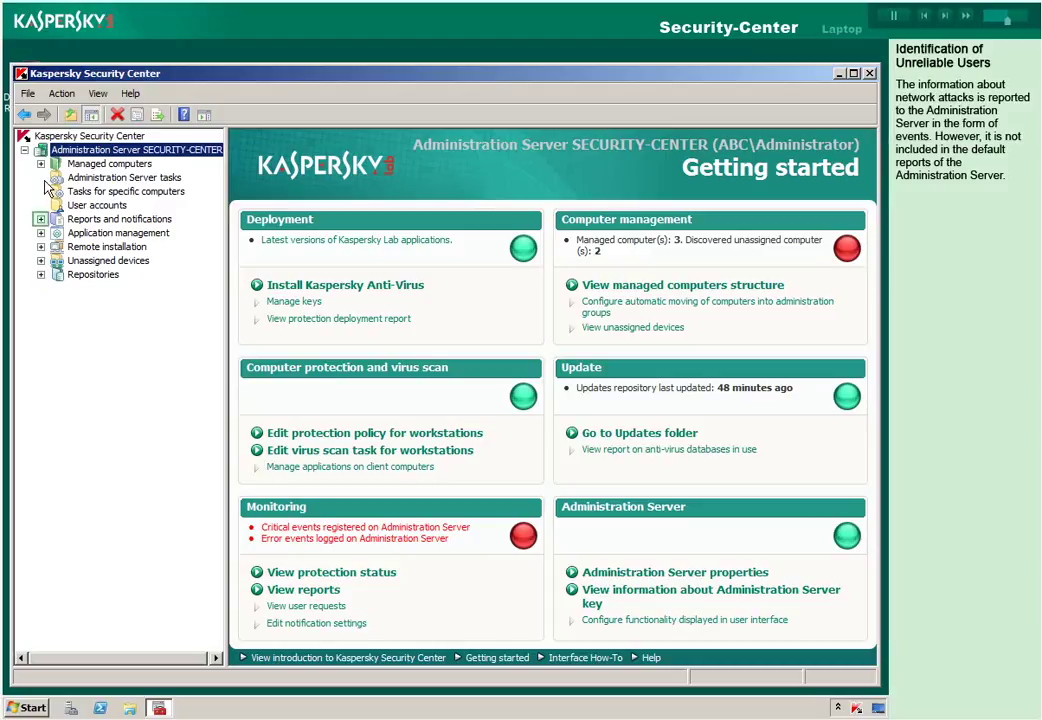
{"action": "left_click", "coordinate": [41, 219]}
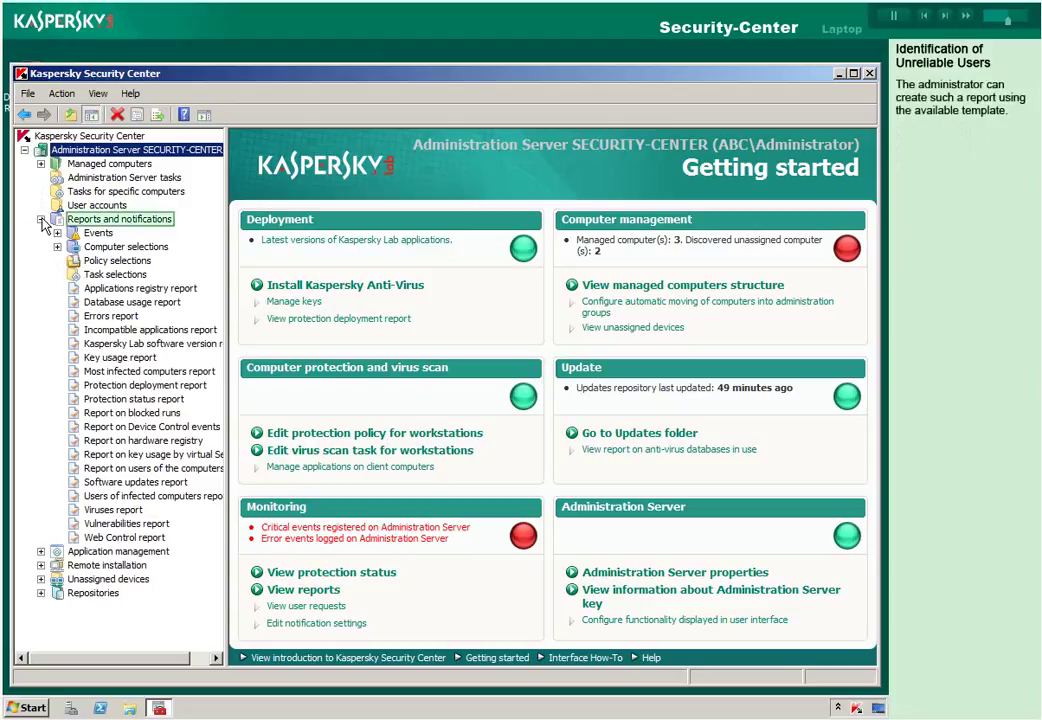
{"action": "right_click", "coordinate": [150, 222]}
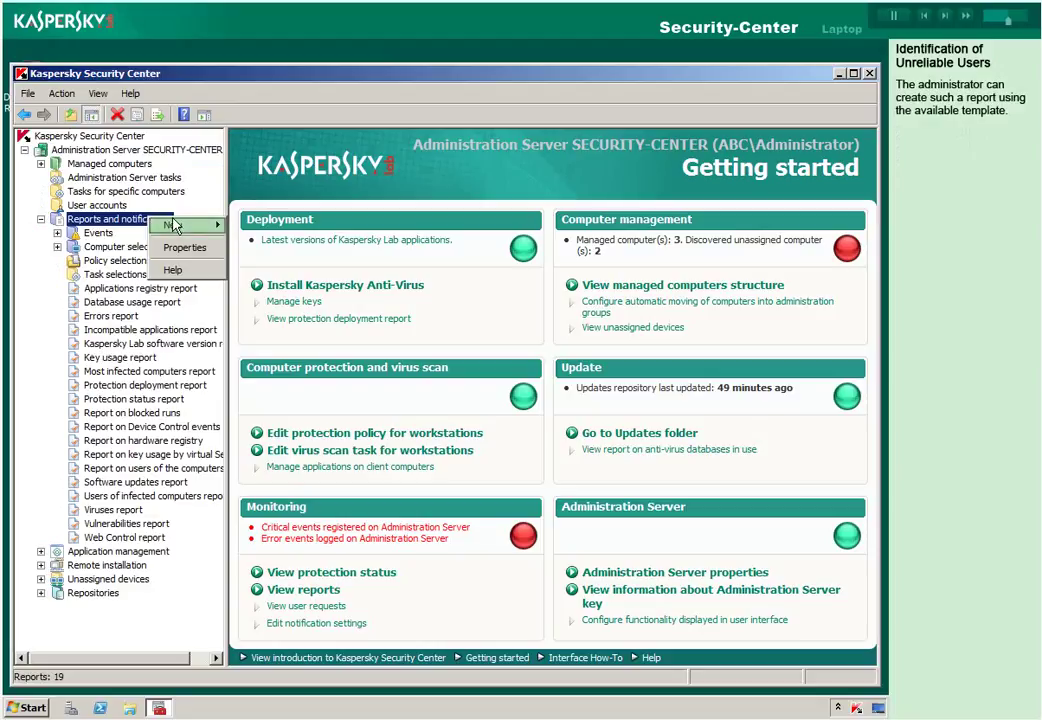
{"action": "mouse_move", "coordinate": [185, 234]}
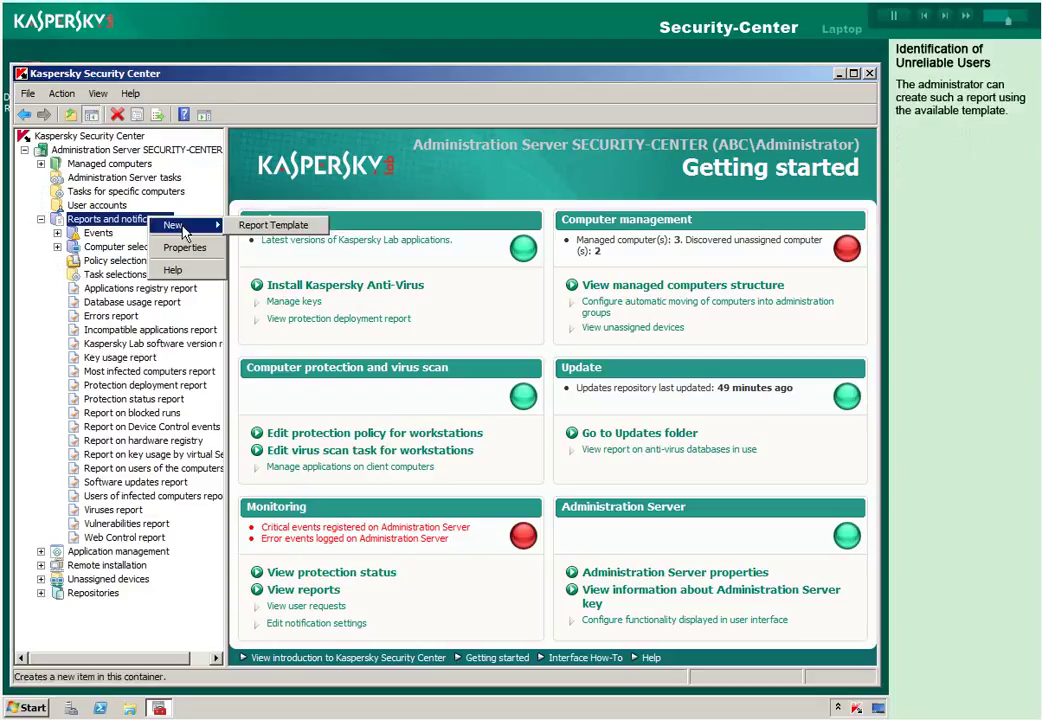
{"action": "key", "text": "Right"}
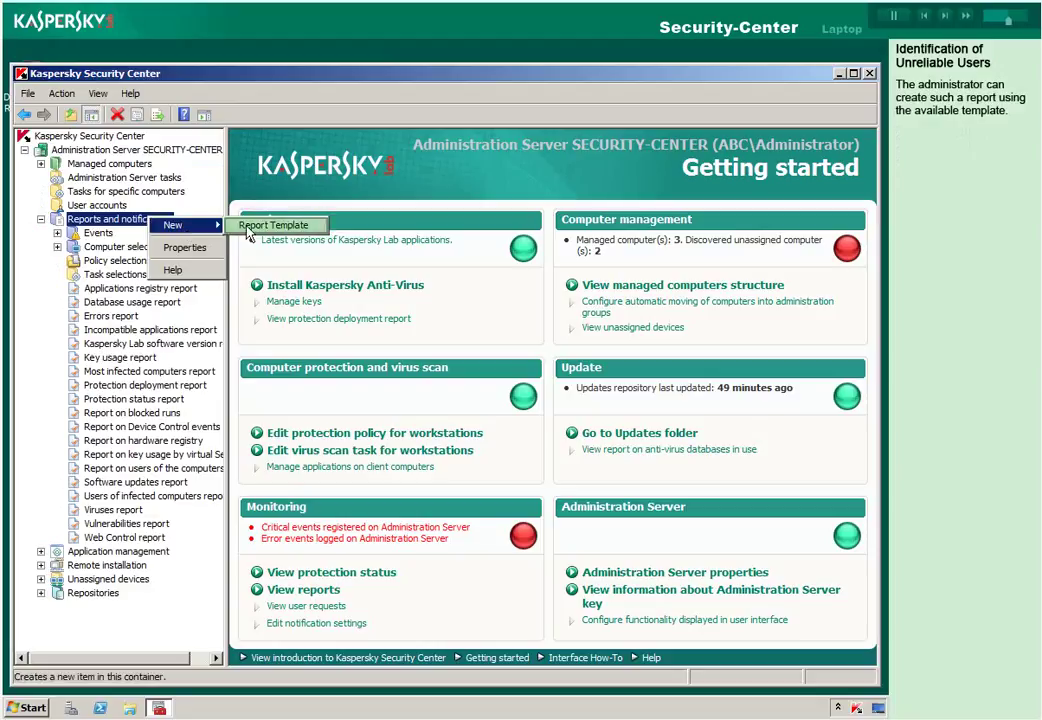
{"action": "left_click", "coordinate": [262, 225]}
Name the template 'Network attack report' and select the Network attack report type.
{"action": "type", "text": "Network at"}
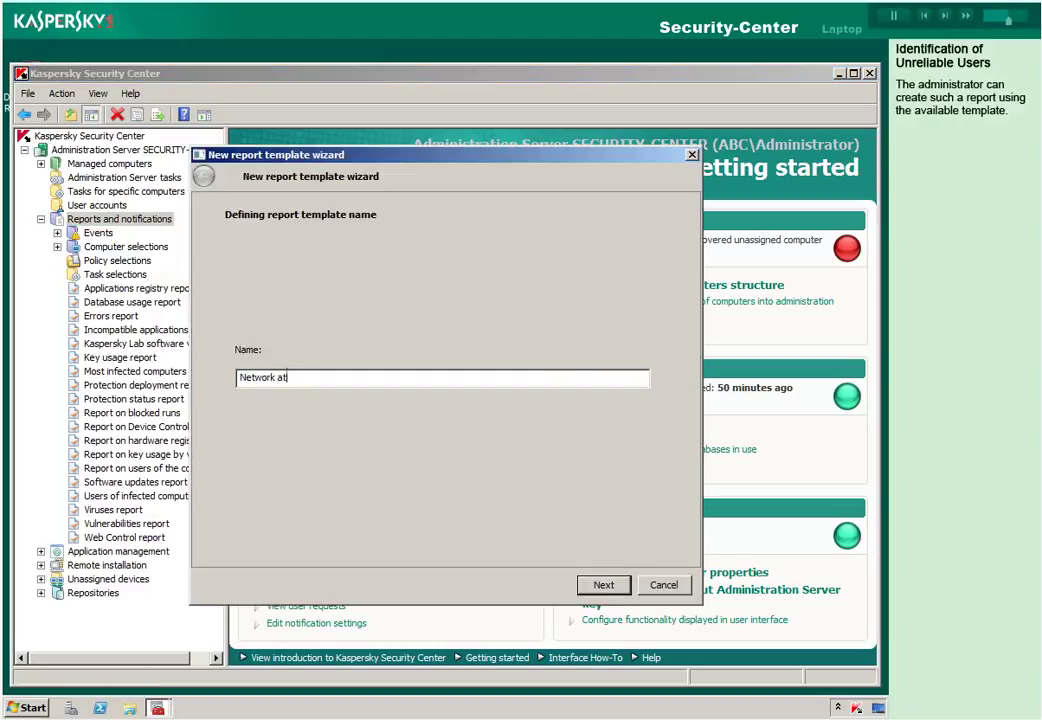
{"action": "type", "text": "tack report"}
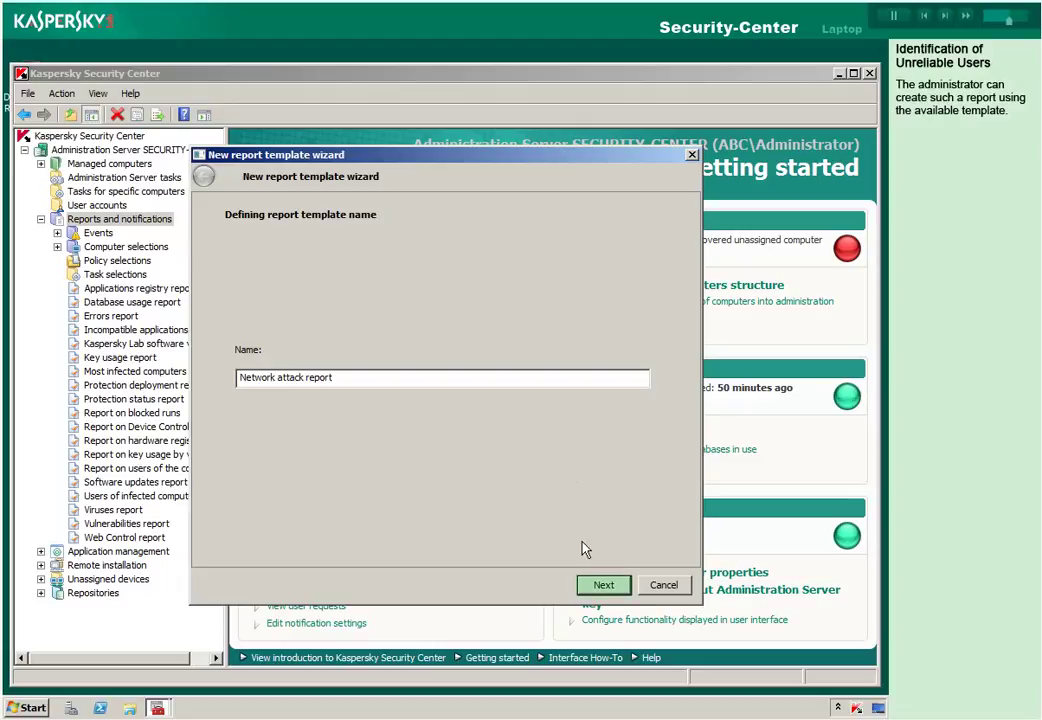
{"action": "left_click", "coordinate": [589, 589]}
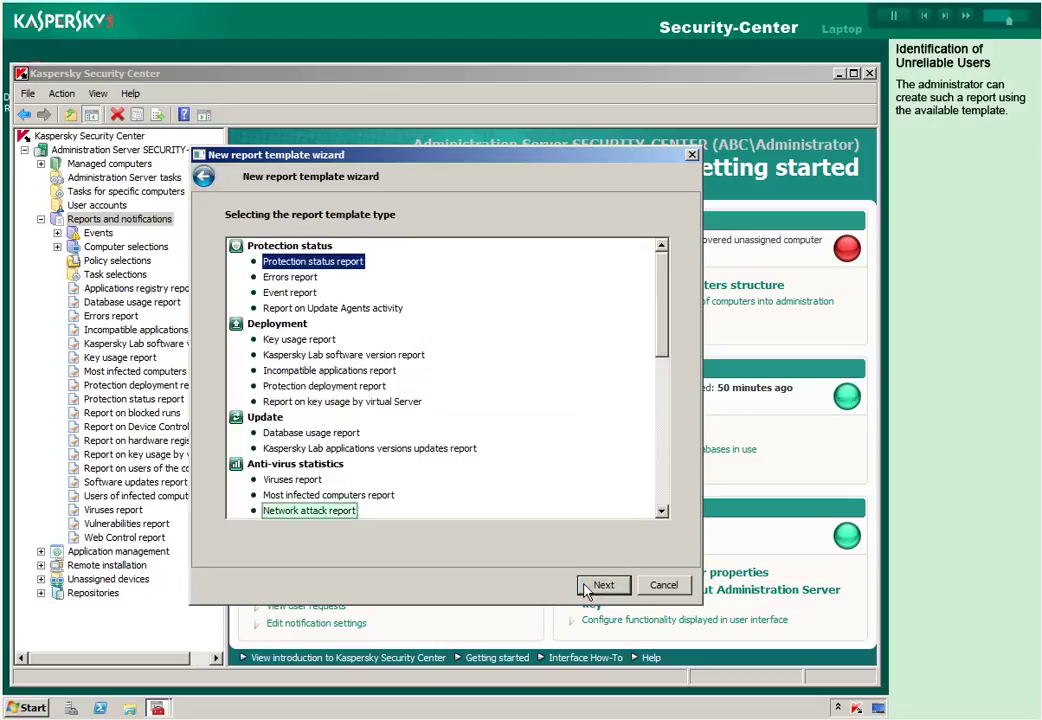
{"action": "left_click", "coordinate": [293, 520]}
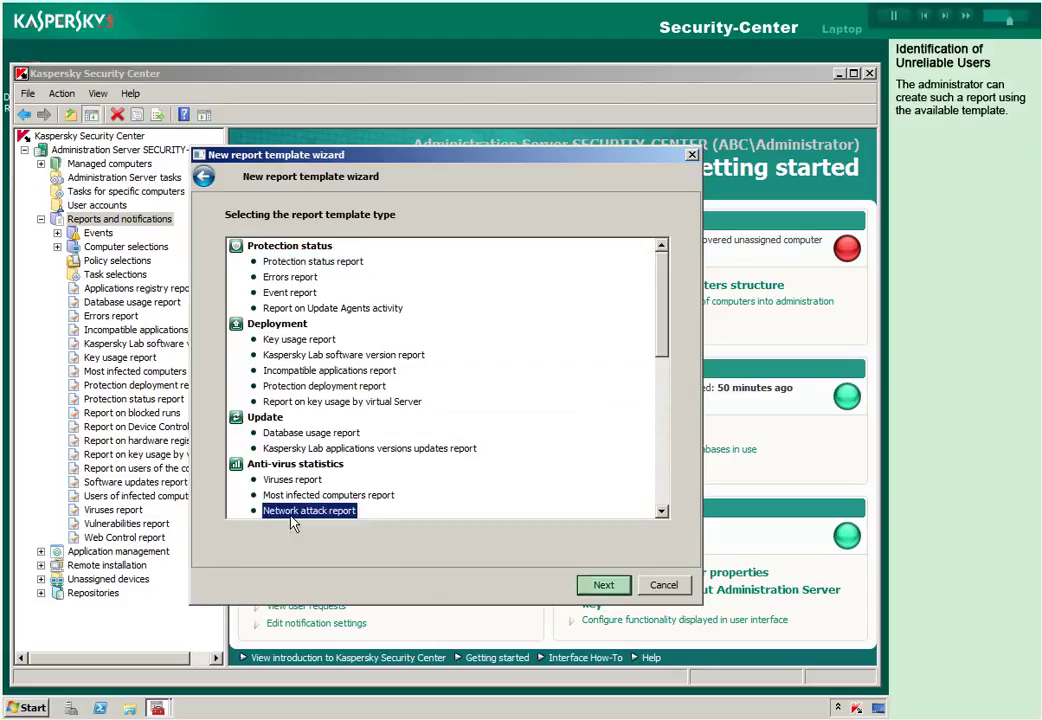
{"action": "left_click", "coordinate": [603, 588]}
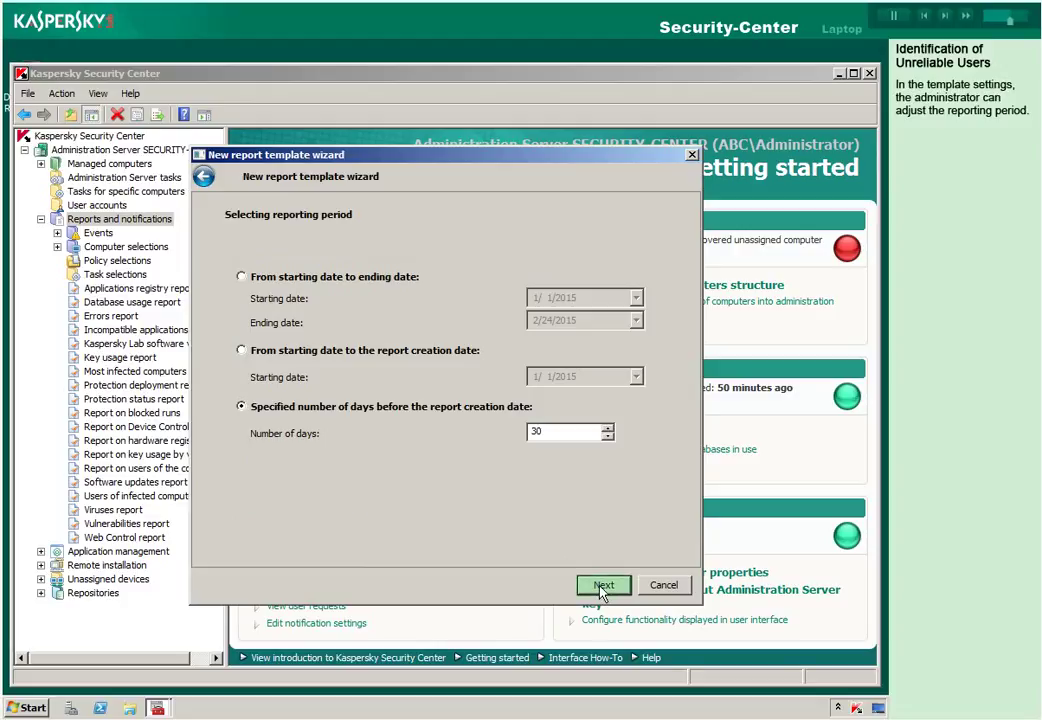
Keep the 30-day period, group reporting and Managed computers, then finish the wizard.
{"action": "left_click", "coordinate": [603, 588]}
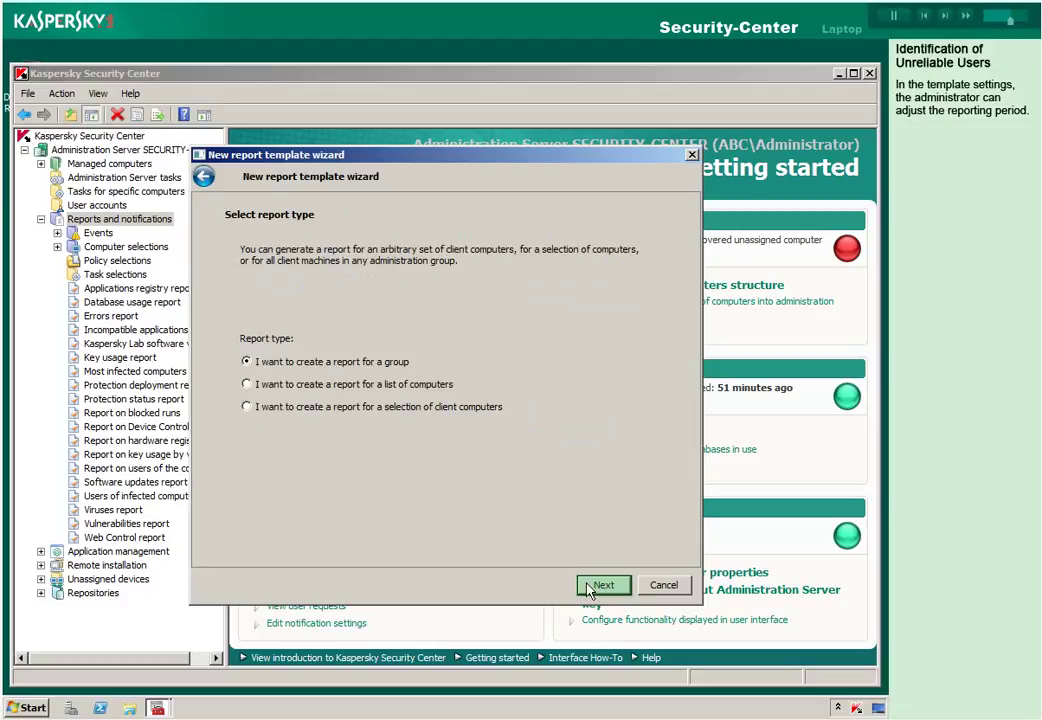
{"action": "left_click", "coordinate": [591, 590]}
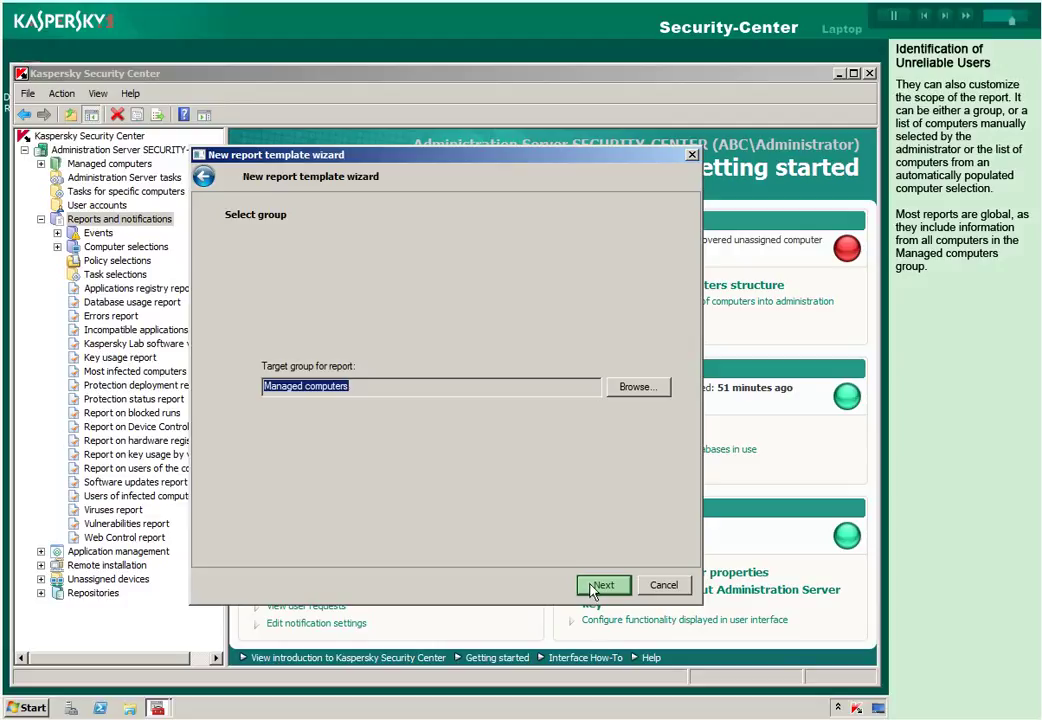
{"action": "left_click", "coordinate": [589, 592]}
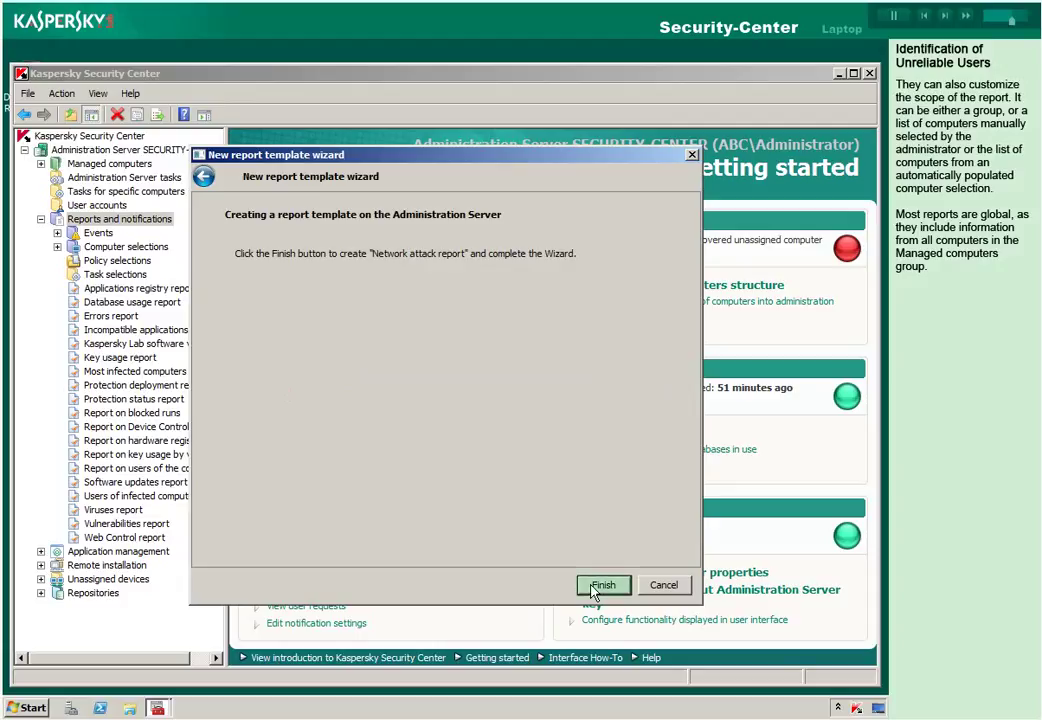
{"action": "left_click", "coordinate": [601, 586]}
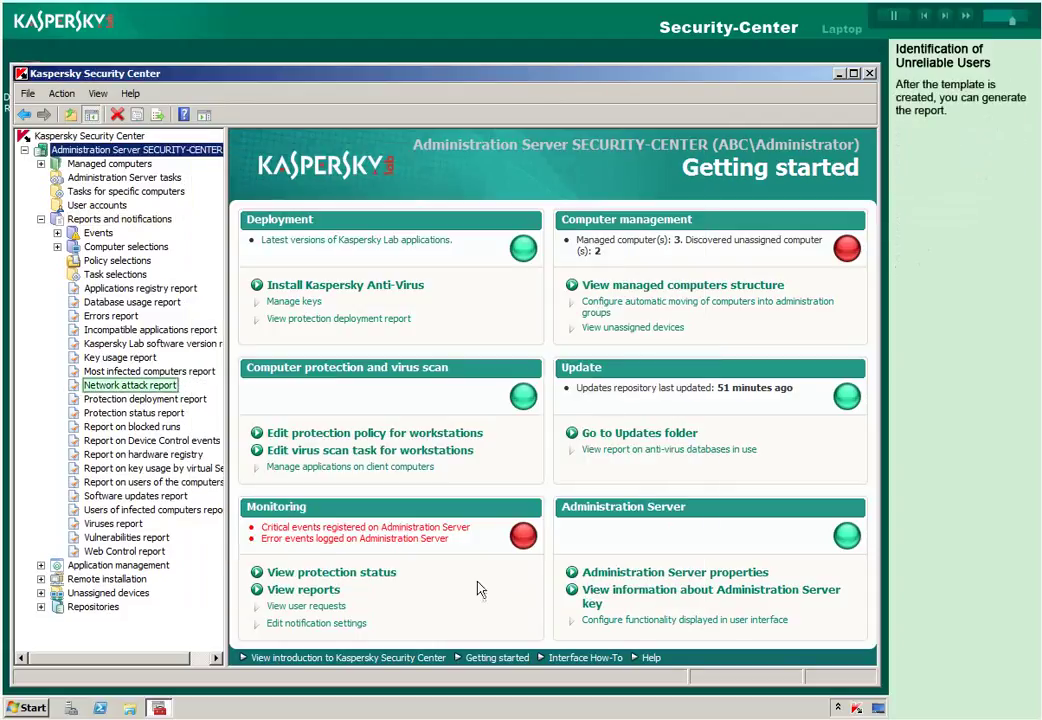
View the Network attack report's Details, showing attacker 10.28.0.200 hitting DESKTOP on port 110.
{"action": "left_click", "coordinate": [100, 388]}
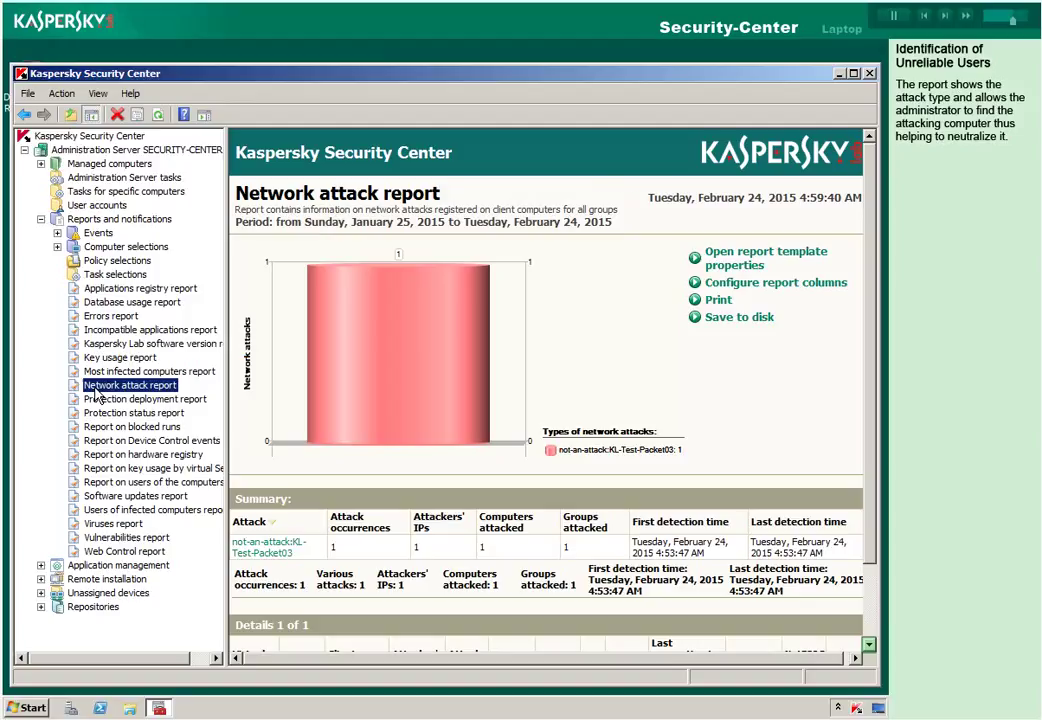
{"action": "left_click", "coordinate": [869, 645]}
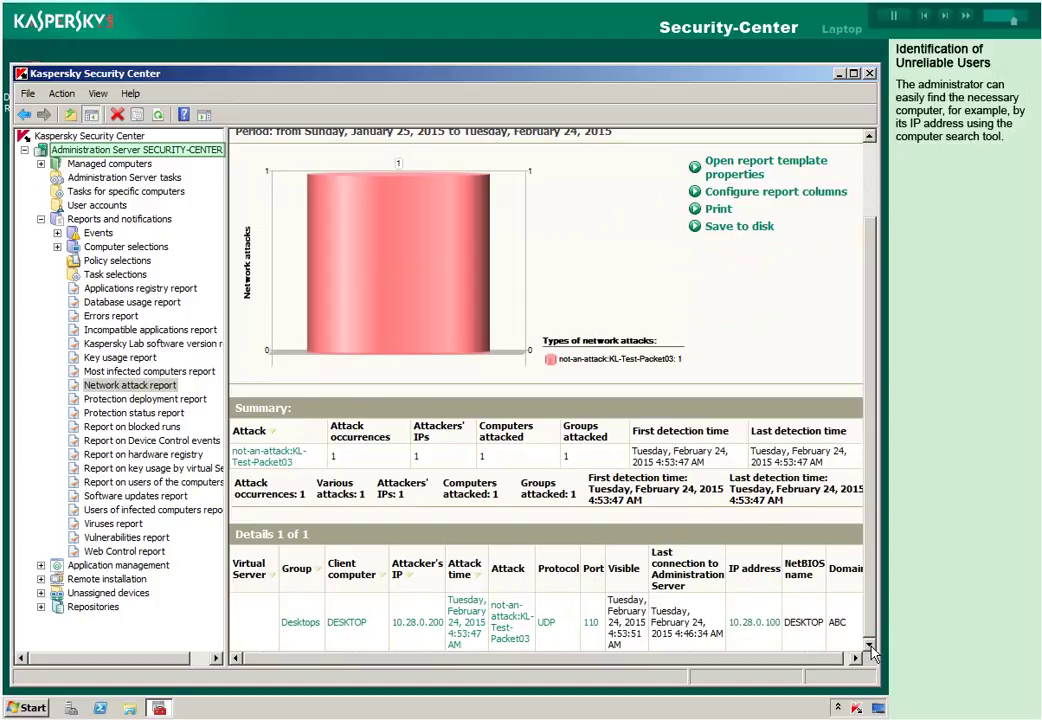
Search the Administration Server's client computers for 10.28.0.200, finding LAPTOP.
{"action": "right_click", "coordinate": [166, 151]}
{"action": "key", "text": "Down"}
{"action": "key", "text": "Down"}
{"action": "key", "text": "Down"}
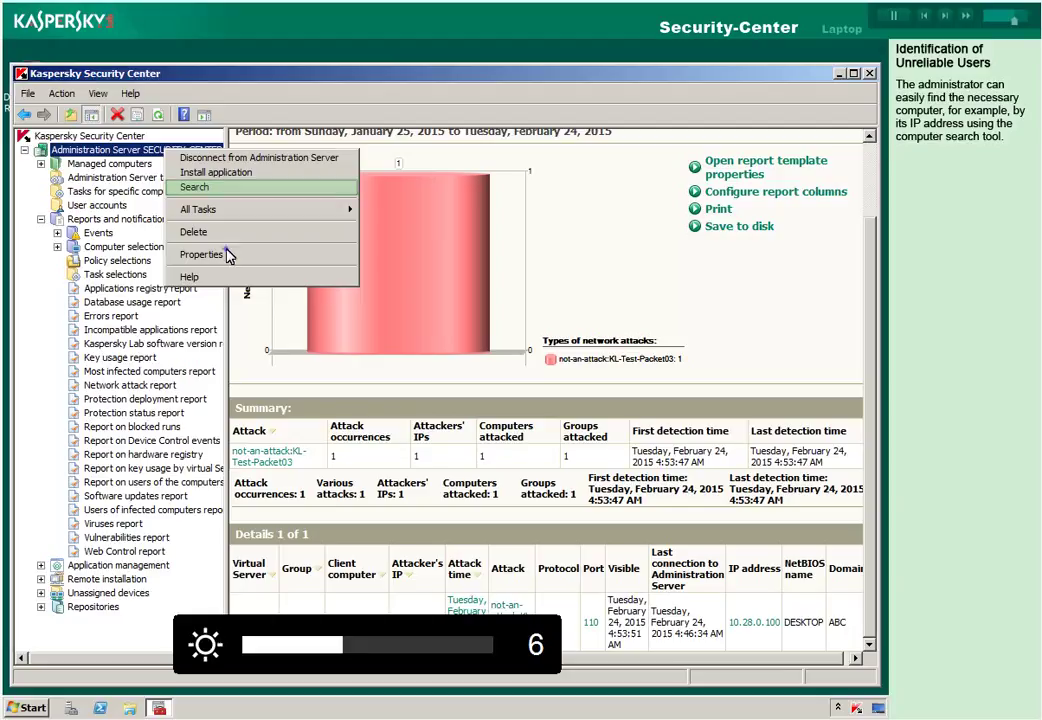
{"action": "key", "text": "Return"}
{"action": "type", "text": "10."}
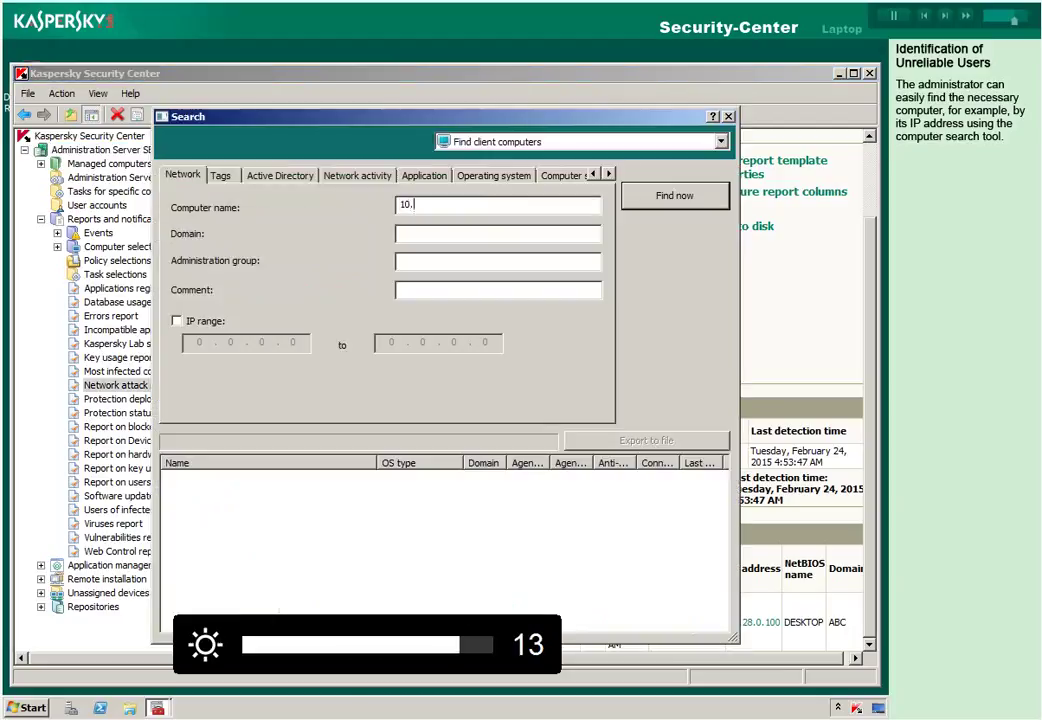
{"action": "type", "text": "28.0.200"}
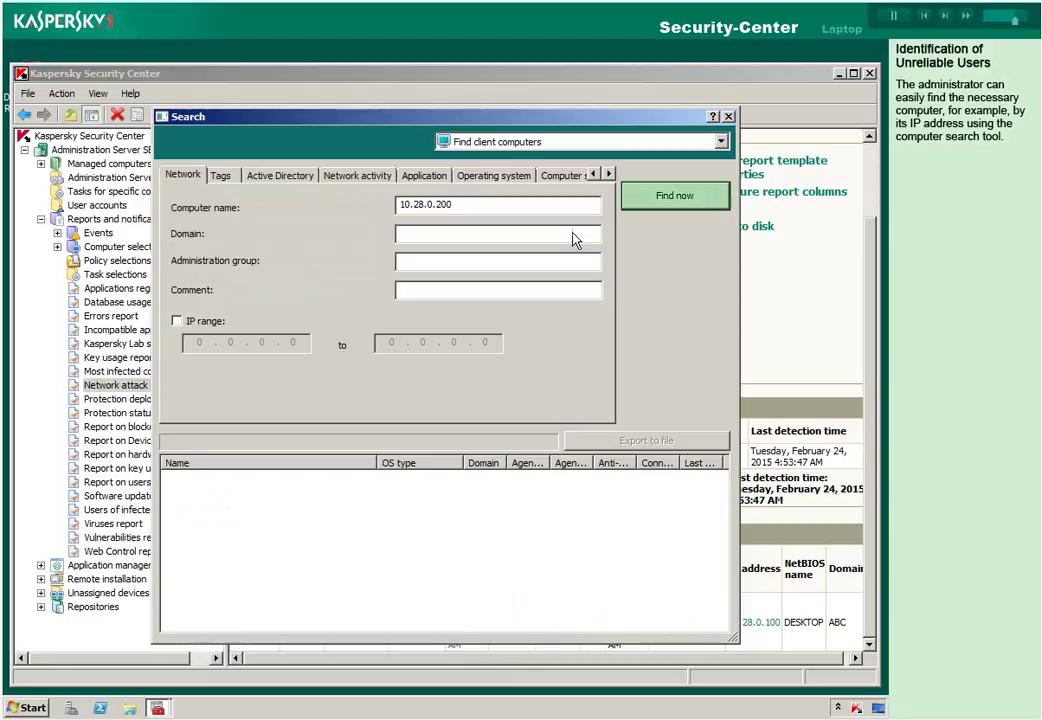
{"action": "left_click", "coordinate": [651, 204]}
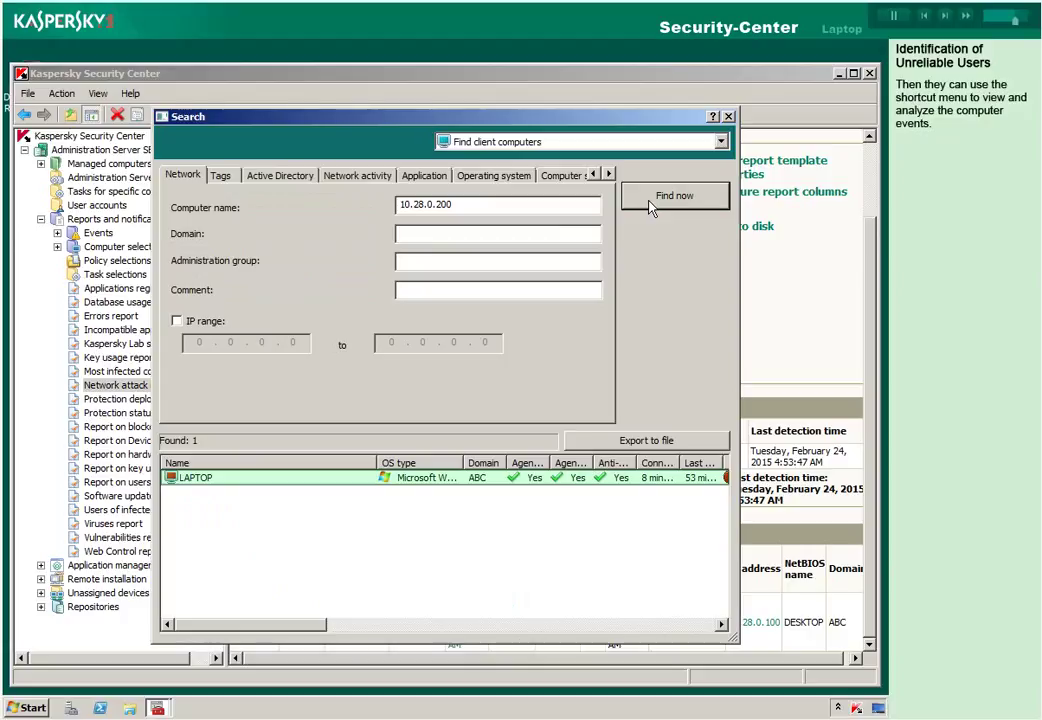
{"action": "right_click", "coordinate": [299, 479]}
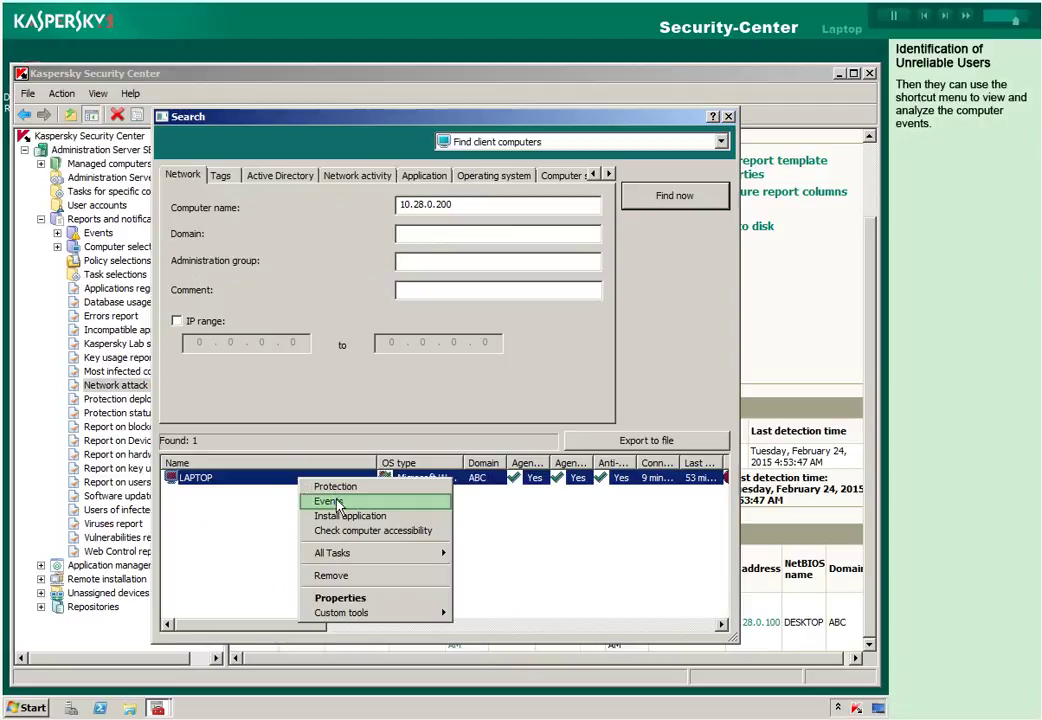
{"action": "left_click", "coordinate": [312, 501]}
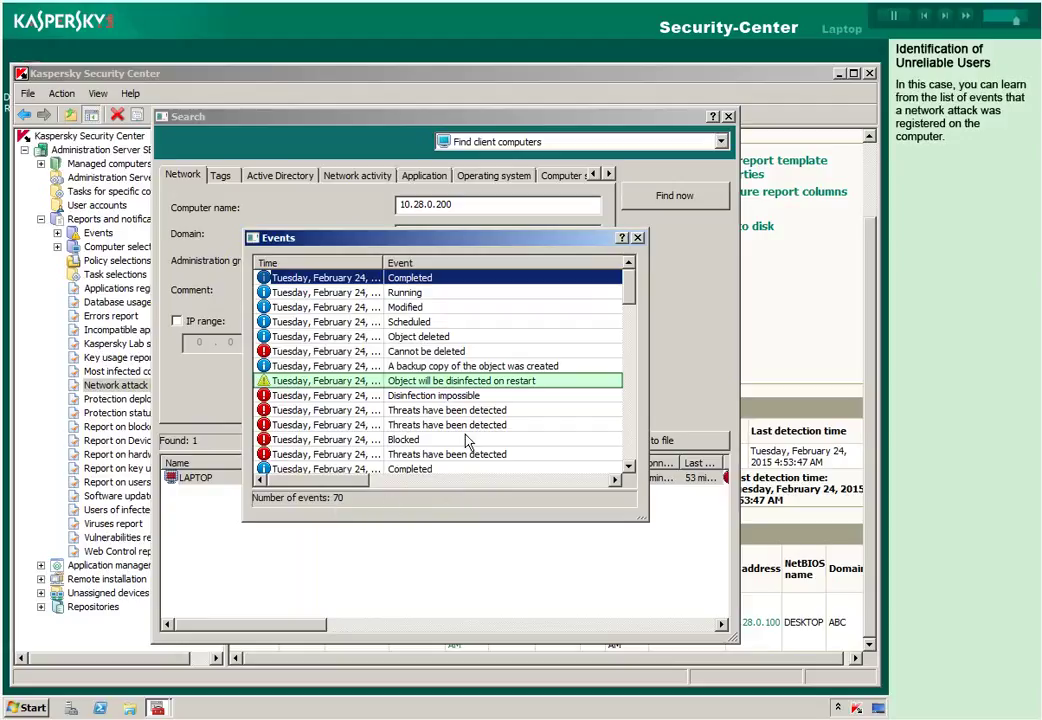
{"action": "double_click", "coordinate": [475, 382]}
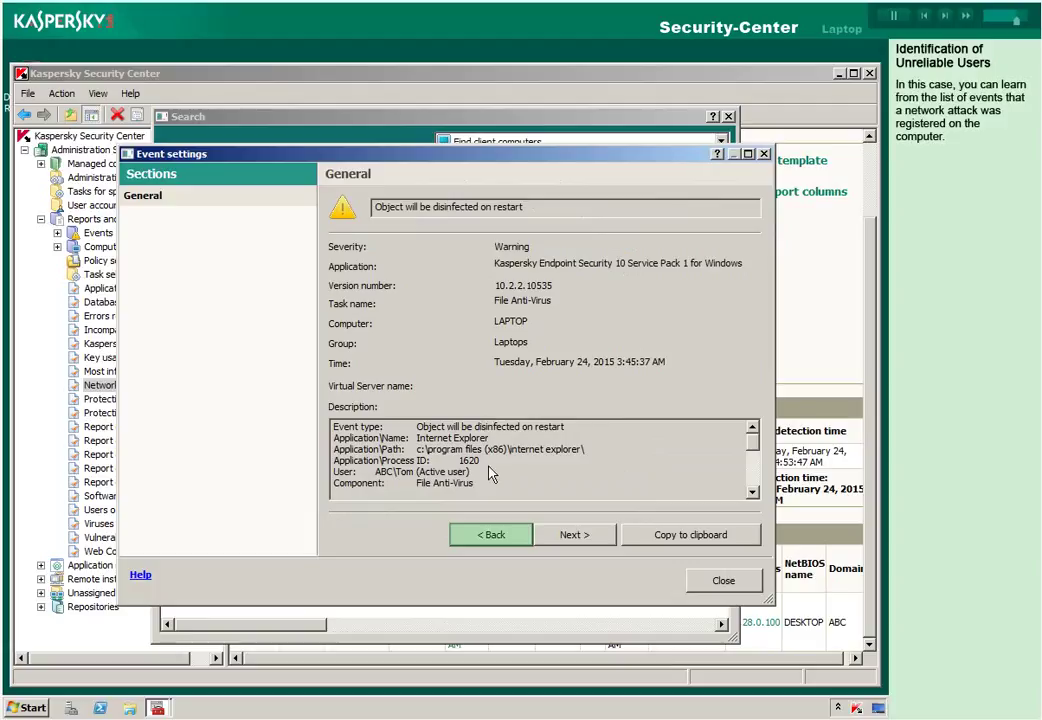
{"action": "left_click", "coordinate": [491, 535]}
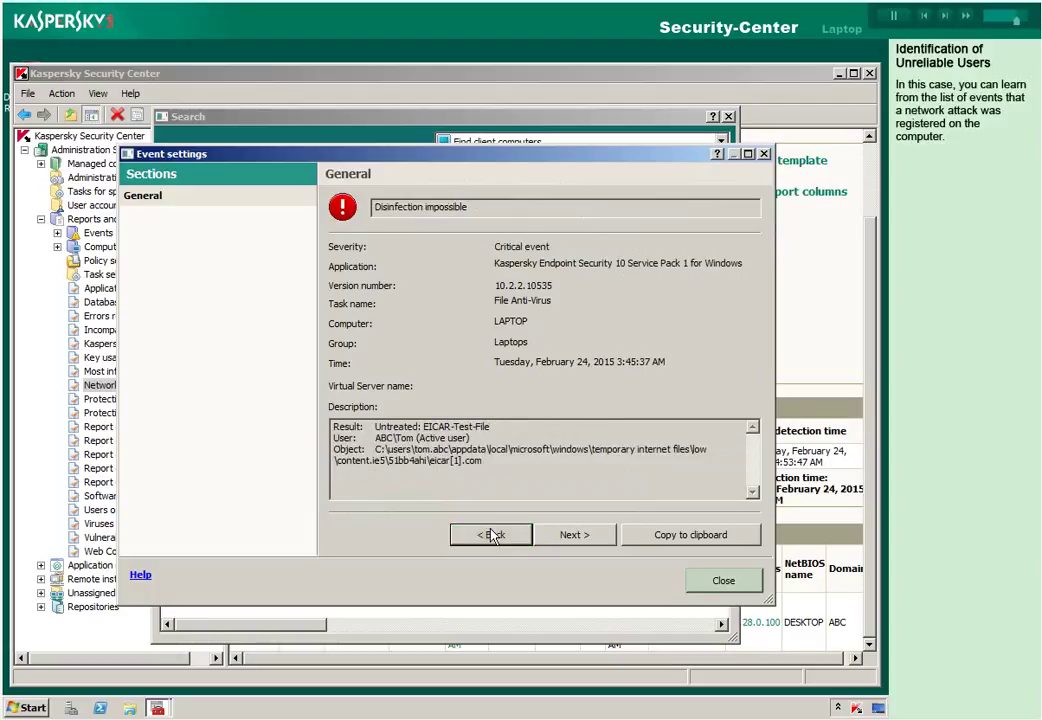
{"action": "left_click", "coordinate": [723, 586]}
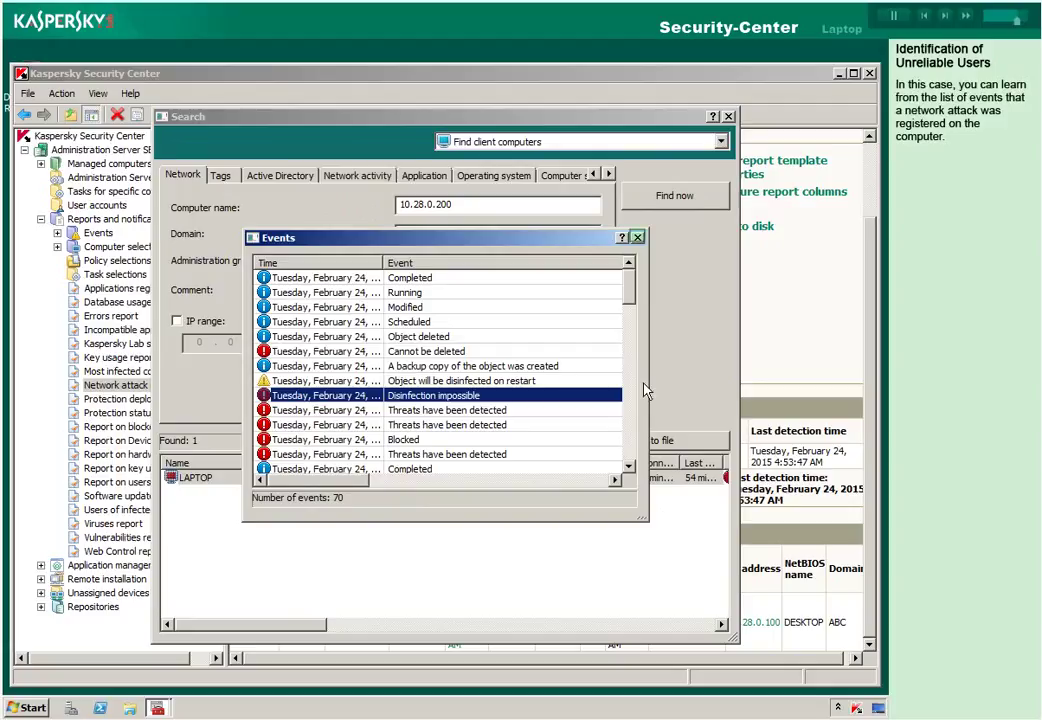
{"action": "left_click", "coordinate": [637, 237]}
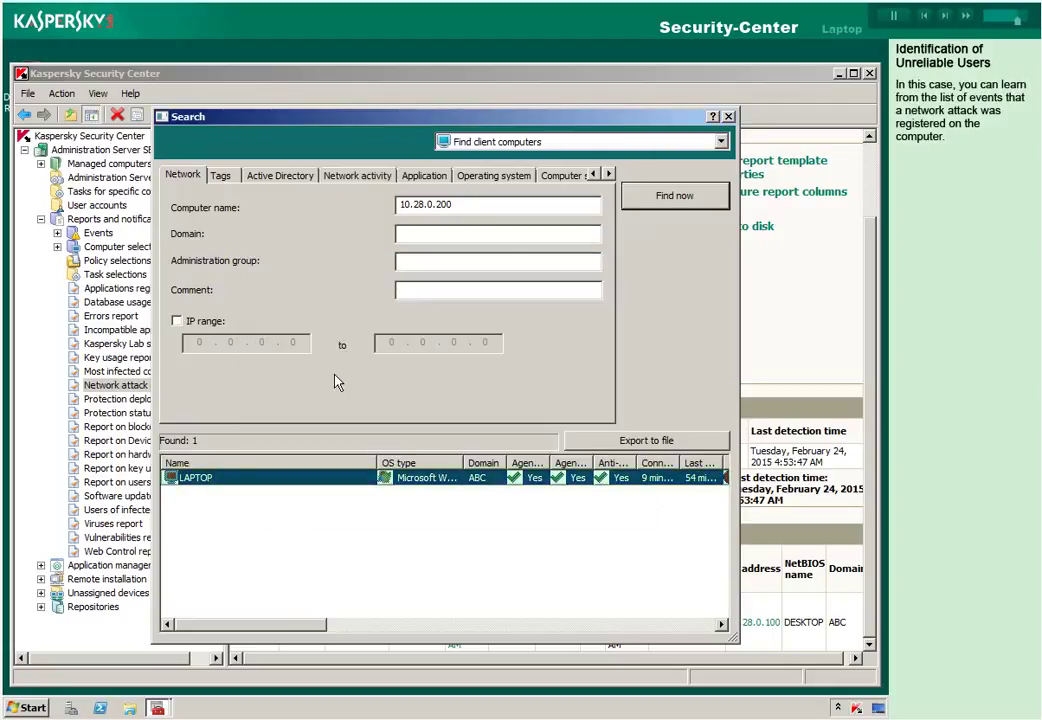
Check LAPTOP's user sessions in its properties, then close the properties and search windows.
{"action": "right_click", "coordinate": [318, 487]}
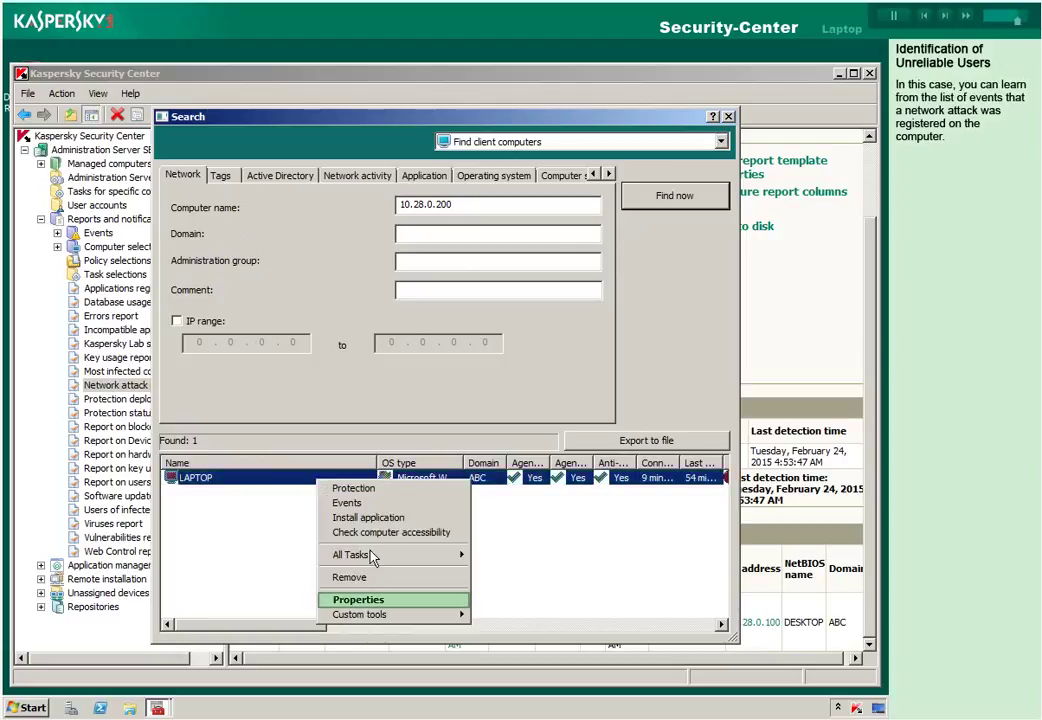
{"action": "left_click", "coordinate": [374, 602]}
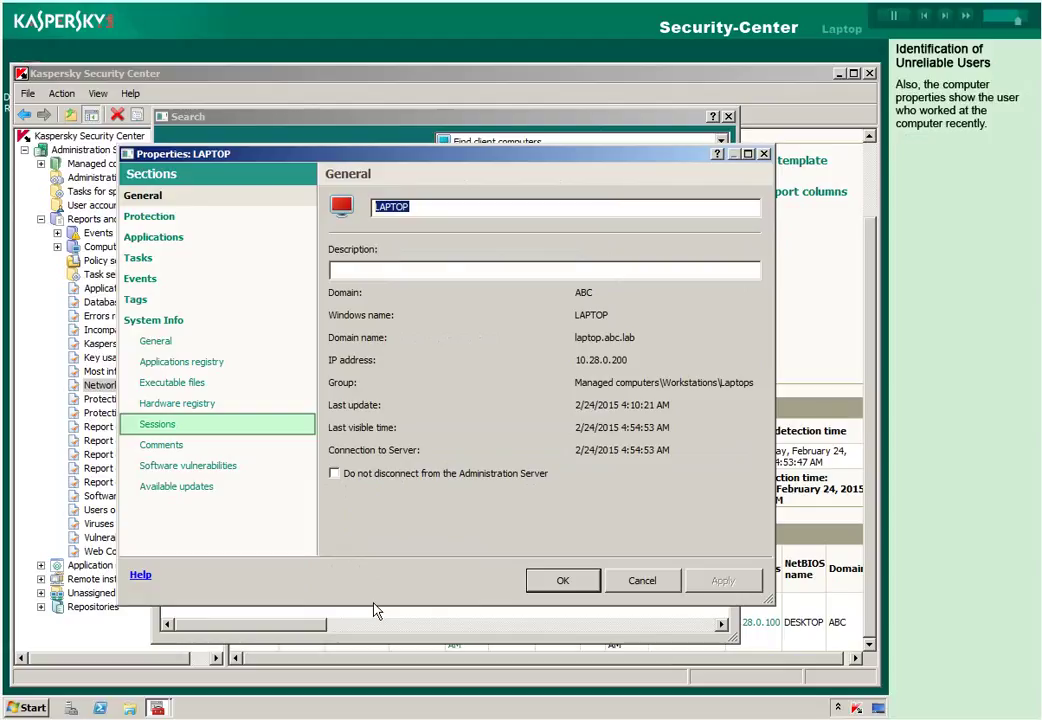
{"action": "left_click", "coordinate": [160, 428]}
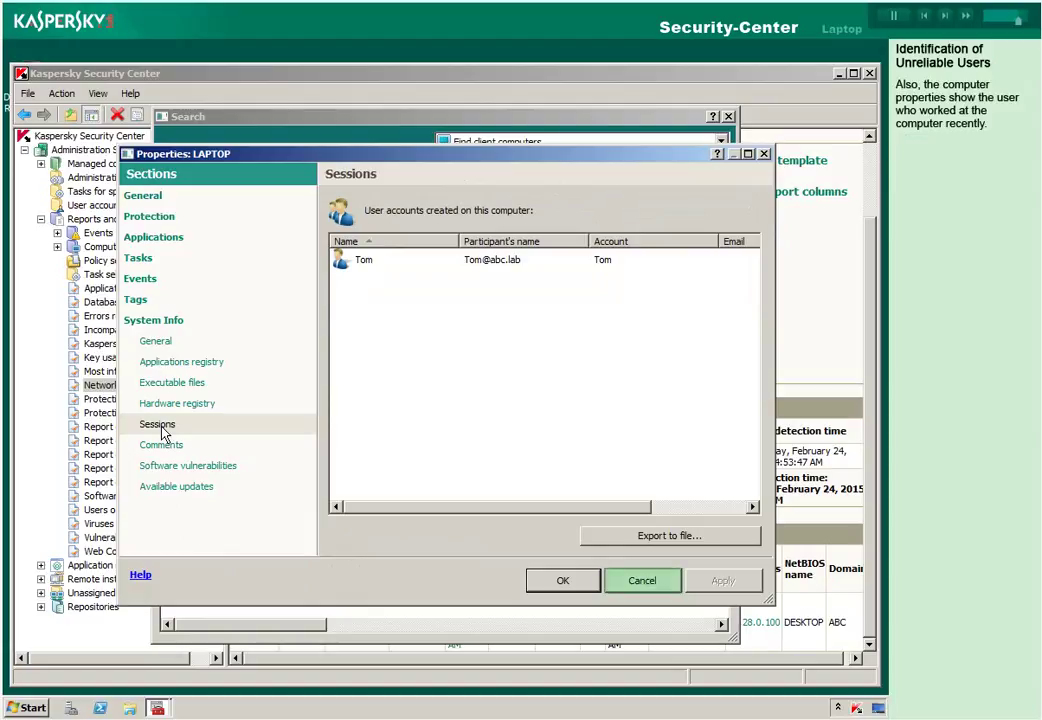
{"action": "left_click", "coordinate": [624, 587]}
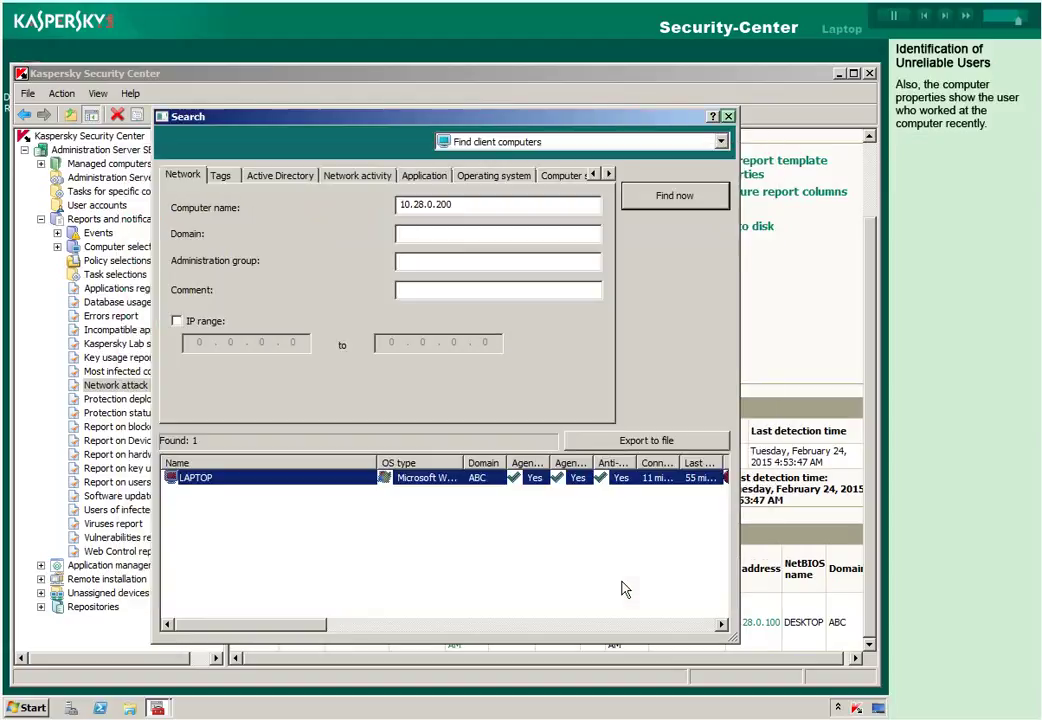
{"action": "left_click", "coordinate": [728, 117]}
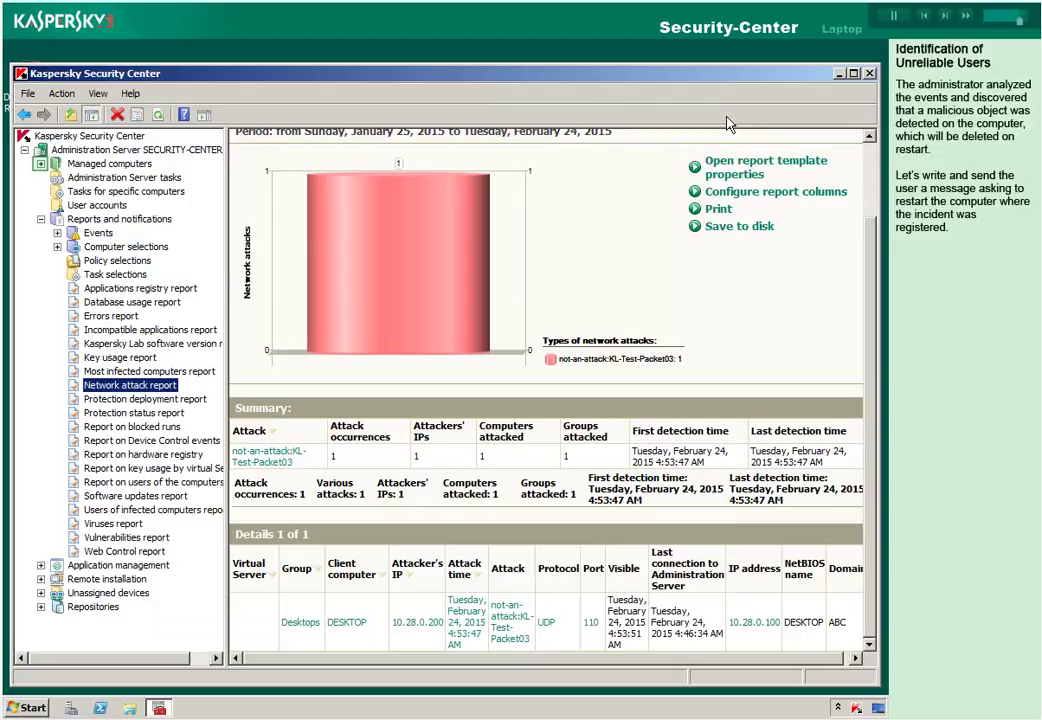
Navigate to Managed computers > Workstations > Laptops and list its computers, showing LAPTOP as Critical.
{"action": "left_click", "coordinate": [40, 164]}
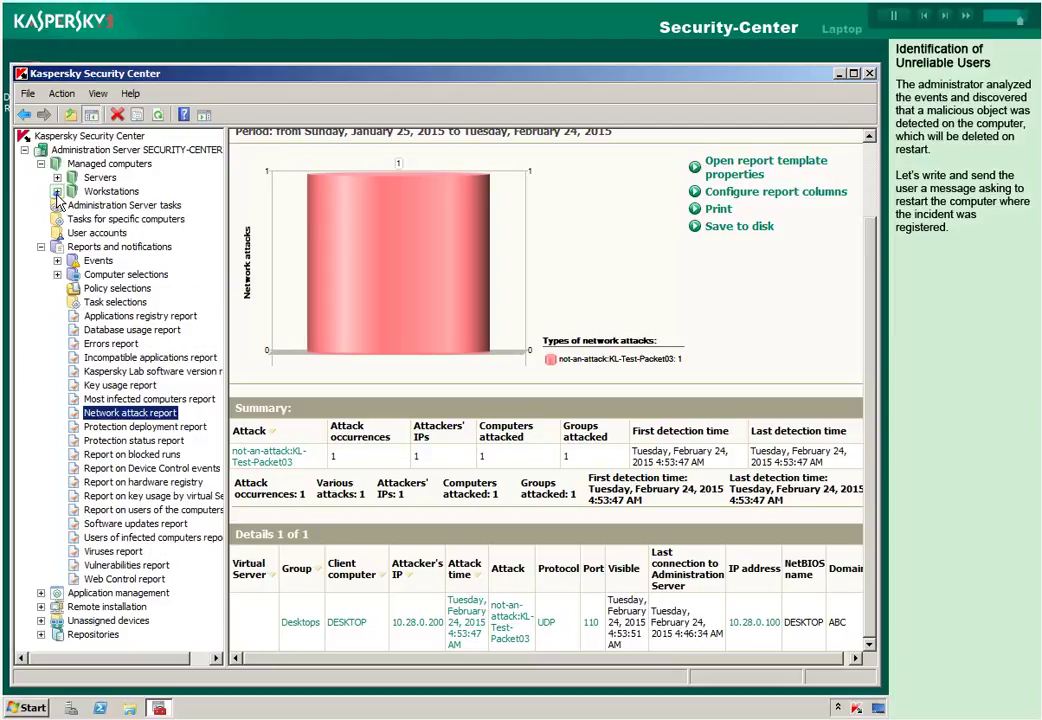
{"action": "left_click", "coordinate": [57, 191]}
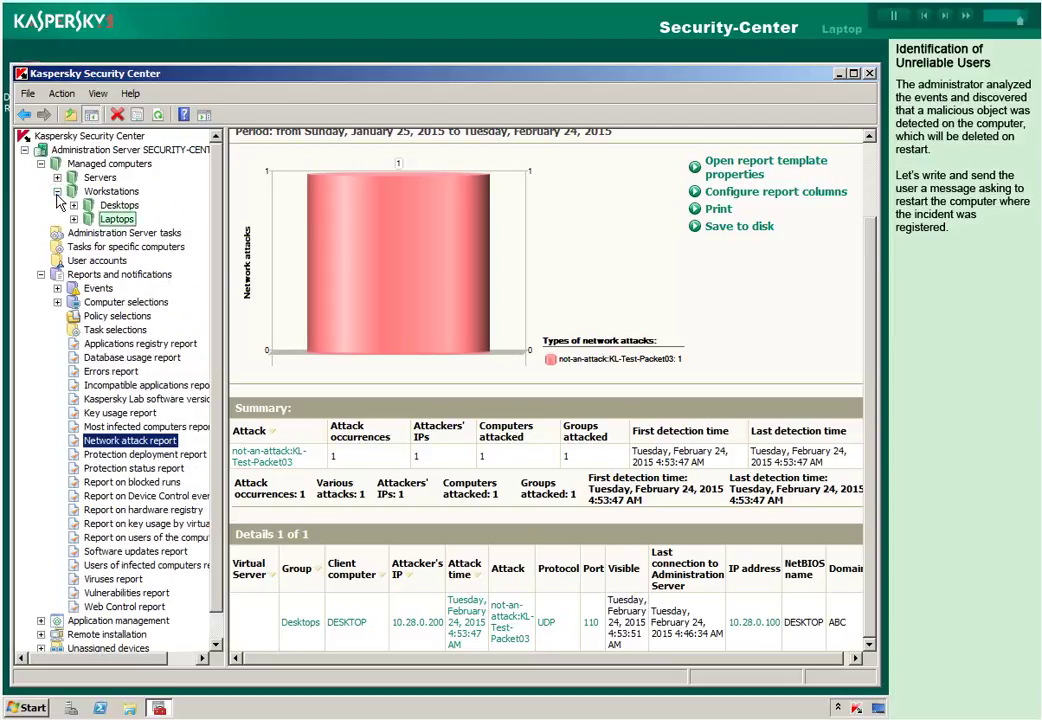
{"action": "left_click", "coordinate": [116, 220]}
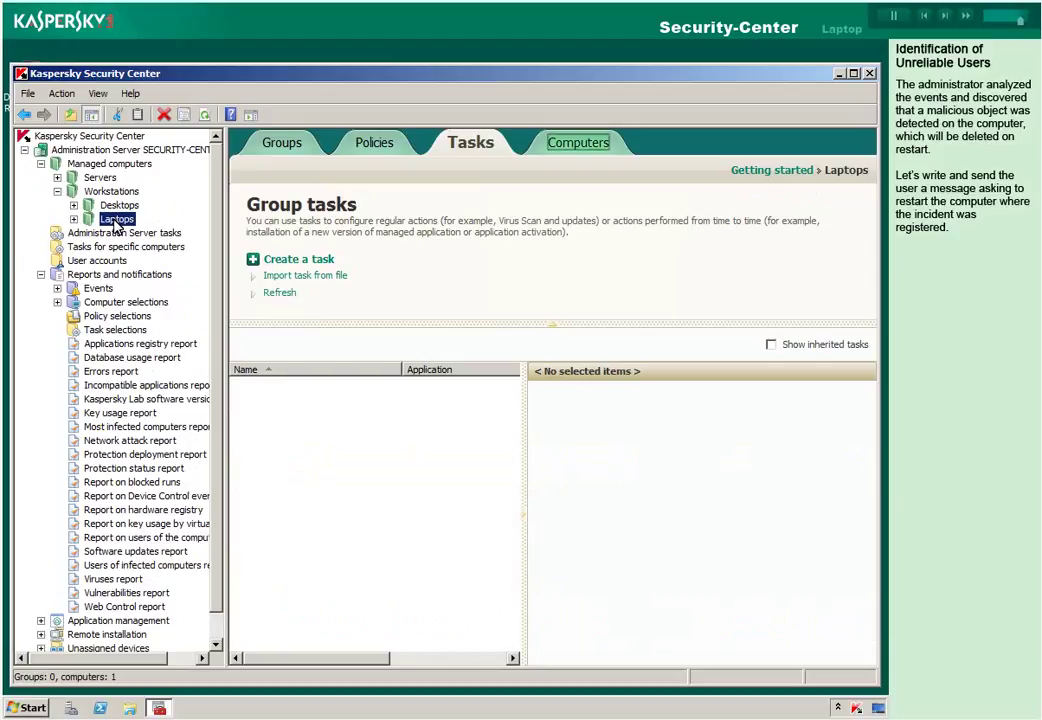
{"action": "left_click", "coordinate": [579, 146]}
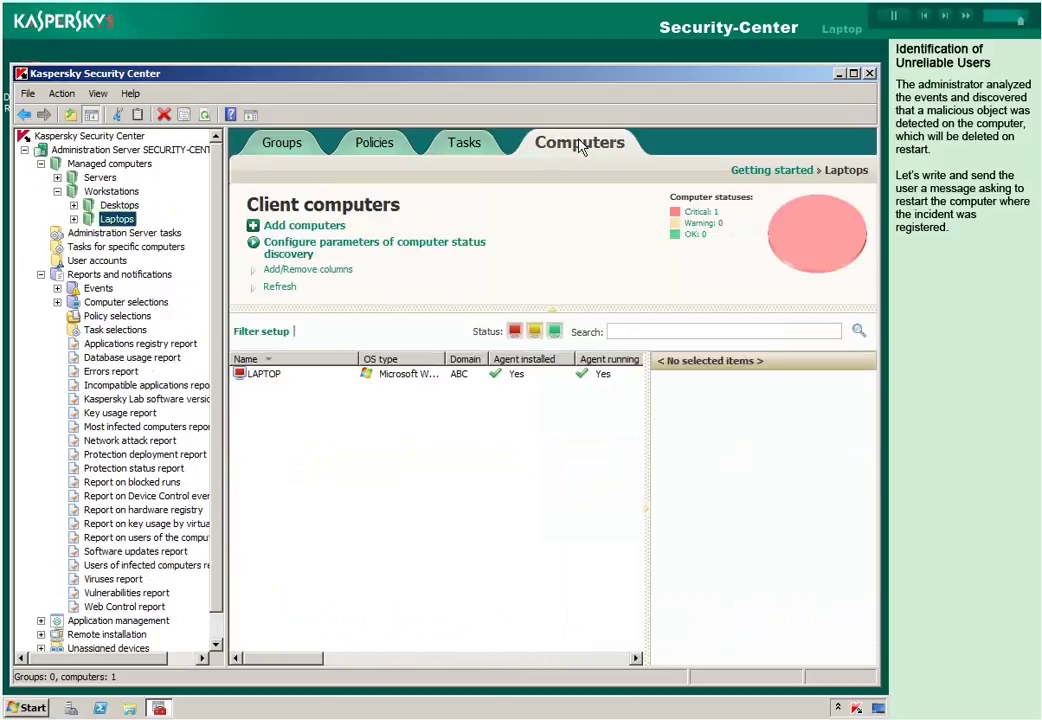
{"action": "left_click", "coordinate": [105, 221]}
Start a new Show Message task for the Laptops group, keeping the default name Message.
{"action": "right_click", "coordinate": [107, 227]}
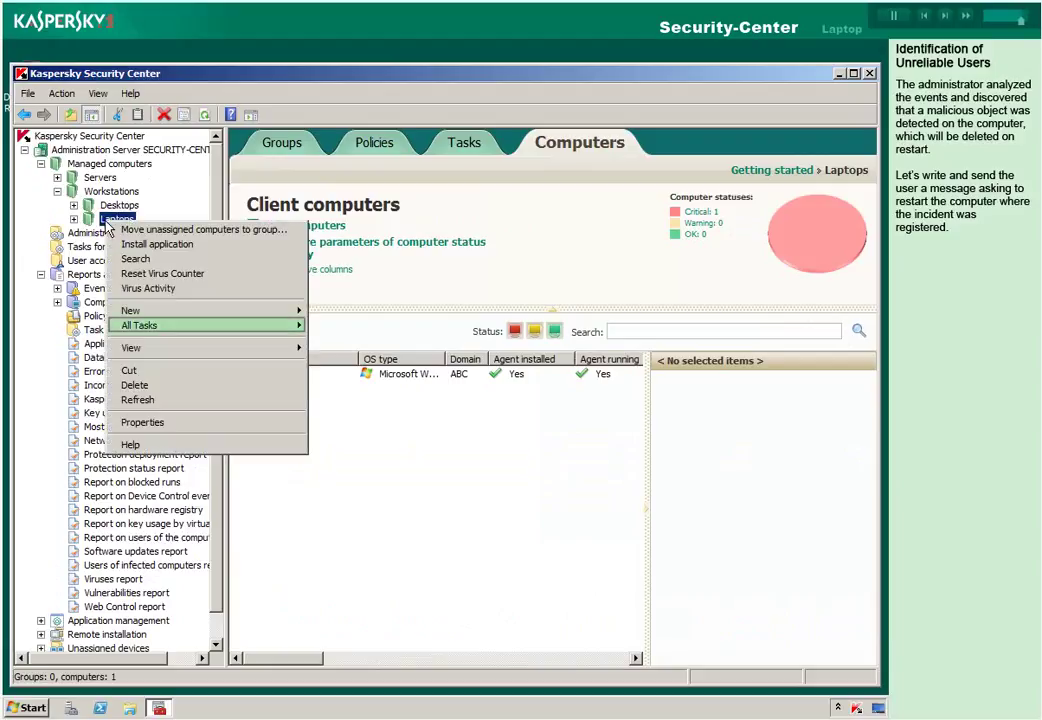
{"action": "left_click", "coordinate": [152, 331]}
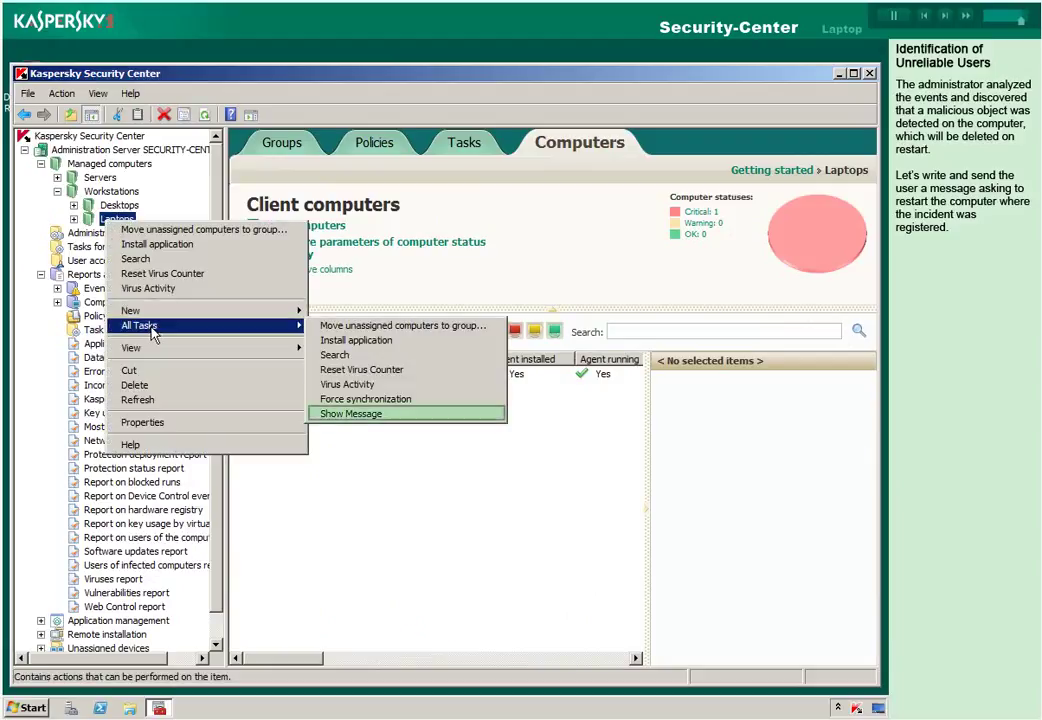
{"action": "left_click", "coordinate": [384, 413]}
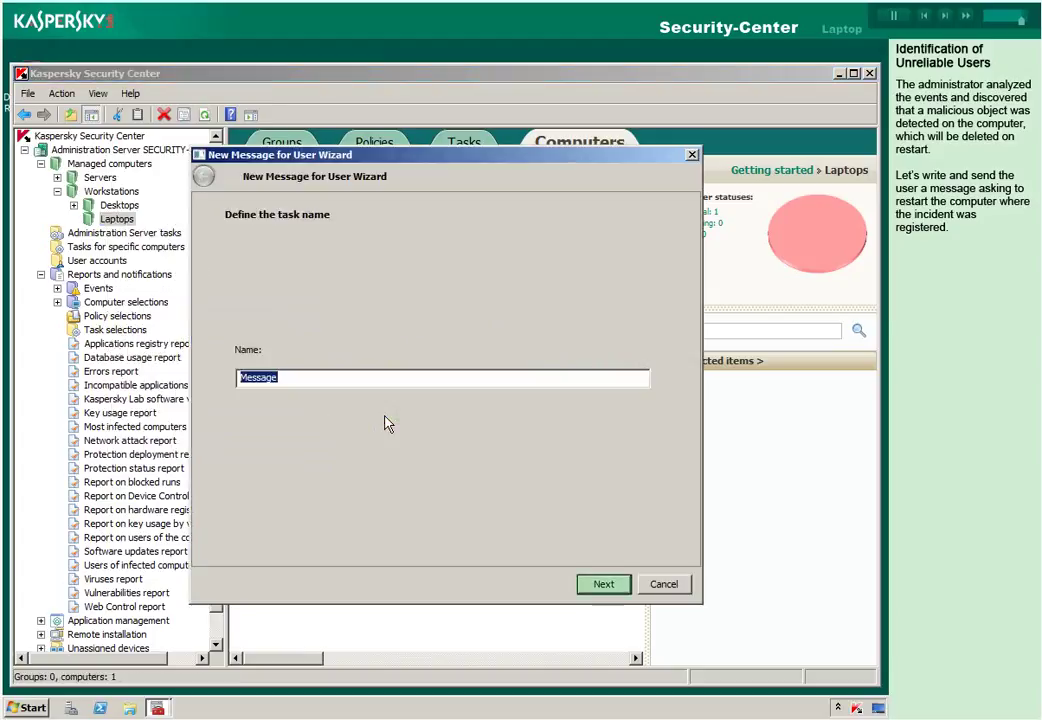
{"action": "left_click", "coordinate": [601, 580]}
Write a message asking the user to reboot now, signed with the administrator's name, e-mail and phone.
{"action": "type", "text": "Dea"}
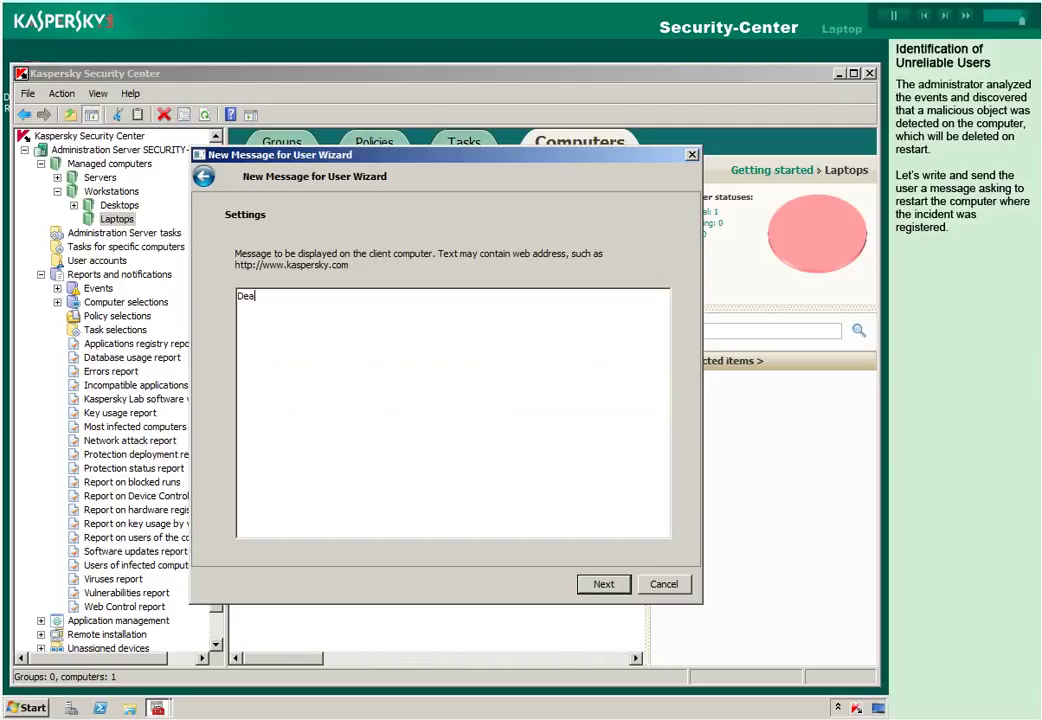
{"action": "type", "text": "r user Tom,"}
{"action": "key", "text": "Return"}
{"action": "type", "text": "please reboot your com"}
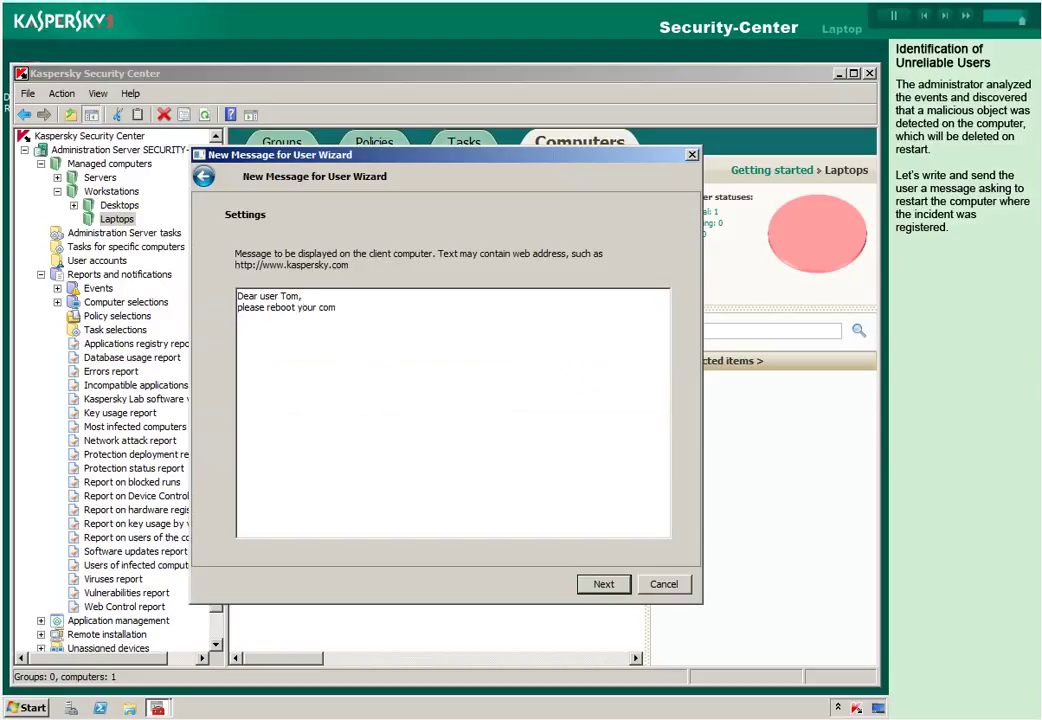
{"action": "type", "text": "puter now."}
{"action": "key", "text": "Return"}
{"action": "type", "text": "Best regards,"}
{"action": "key", "text": "Return"}
{"action": "type", "text": "John Smith / Net"}
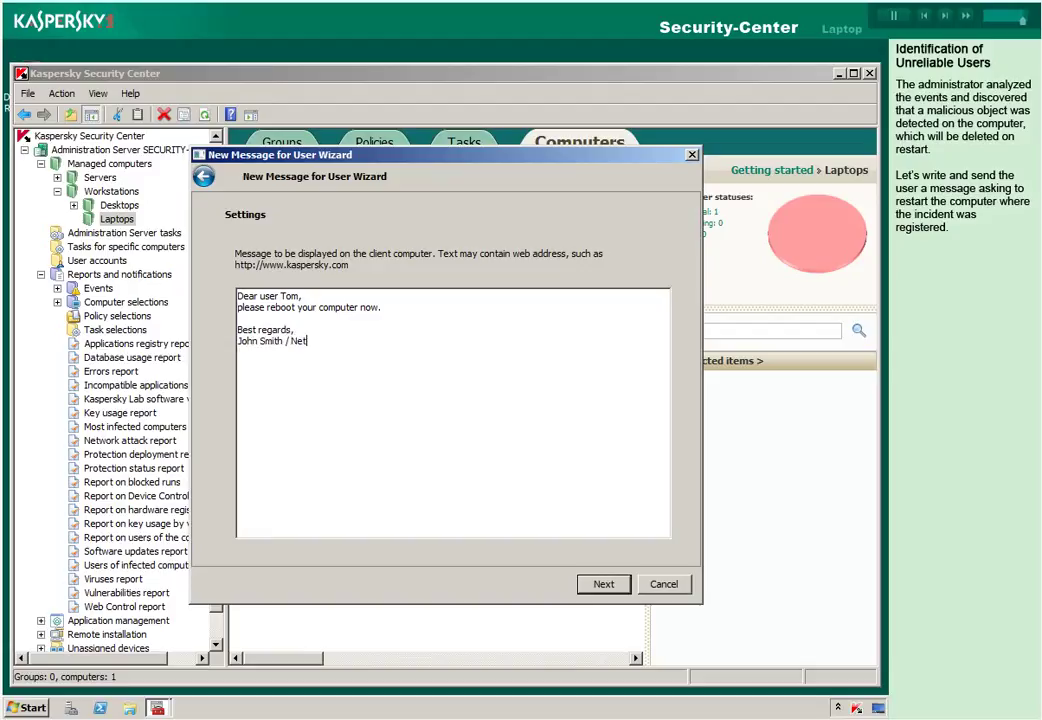
{"action": "type", "text": "work Security Administrator"}
{"action": "key", "text": "Return"}
{"action": "type", "text": "Email: "}
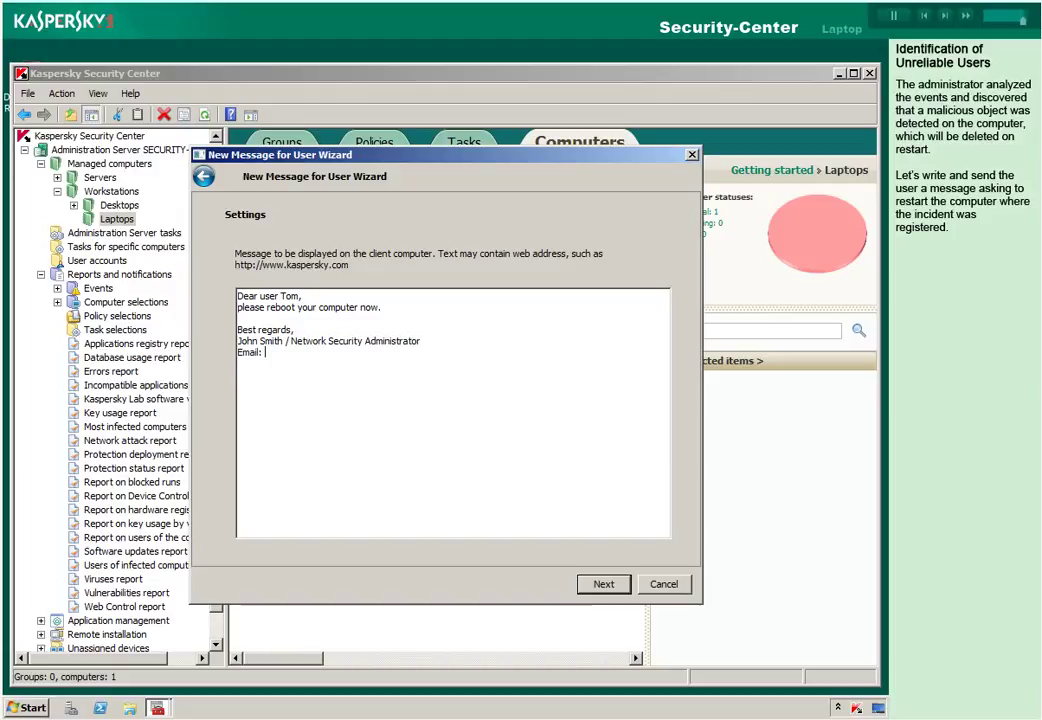
{"action": "key", "text": "Return"}
{"action": "type", "text": "Tel."}
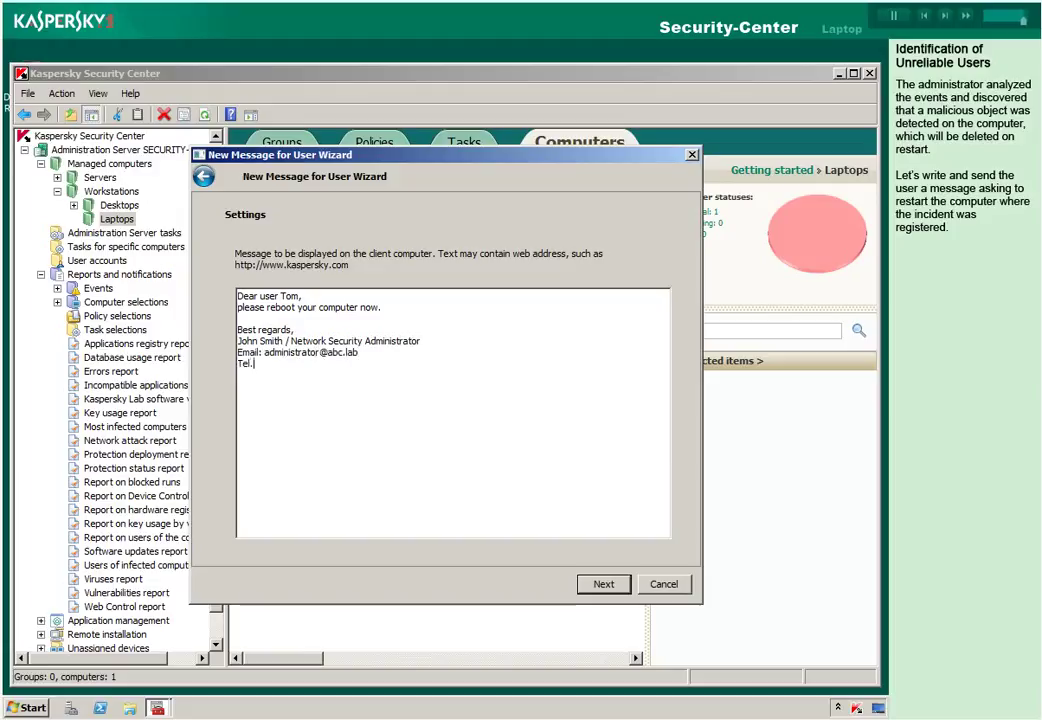
{"action": "type", "text": ": 12345"}
{"action": "left_click", "coordinate": [603, 585]}
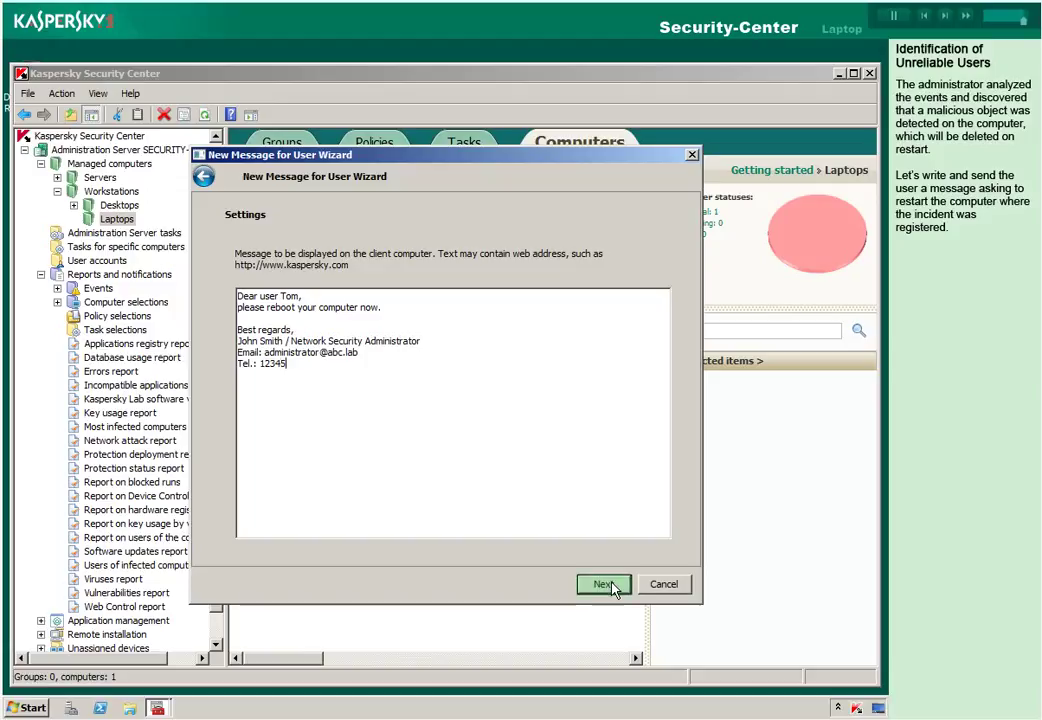
Keep manual scheduling, enable 'Run task after Wizard finishes', and finish the Message task wizard.
{"action": "left_click", "coordinate": [611, 590]}
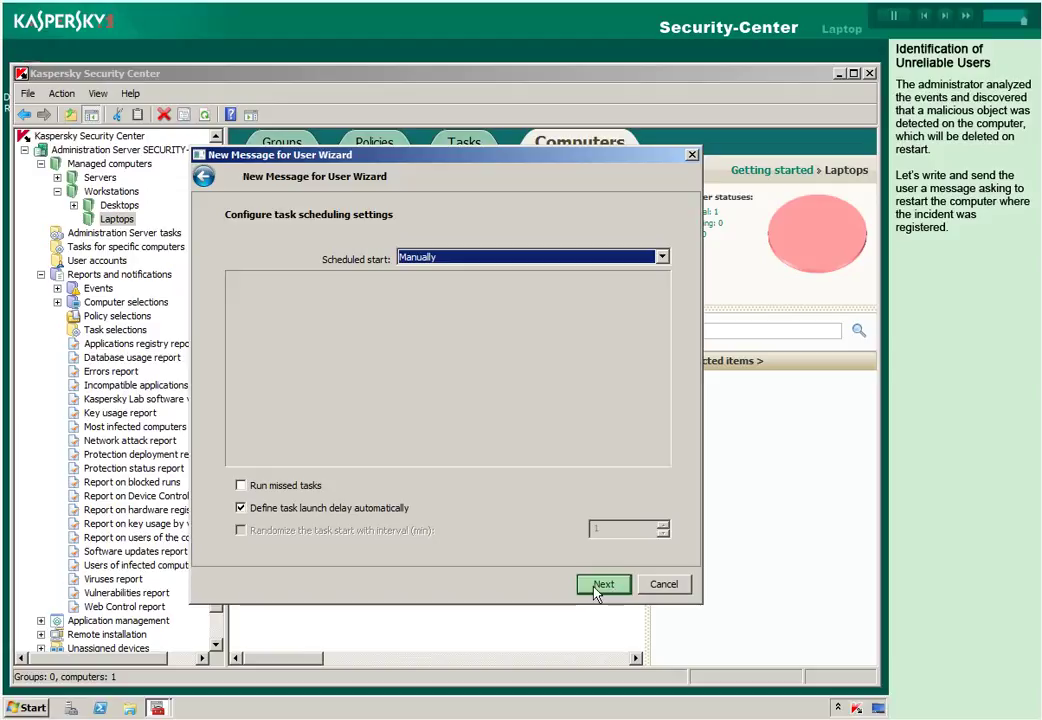
{"action": "left_click", "coordinate": [595, 589]}
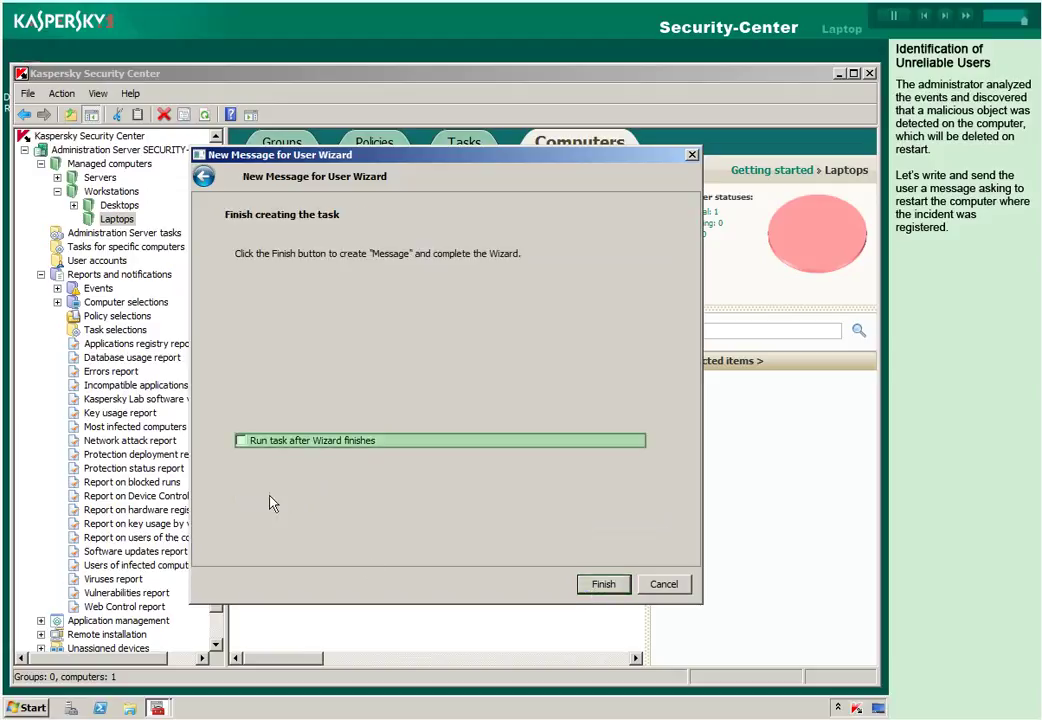
{"action": "left_click", "coordinate": [256, 447]}
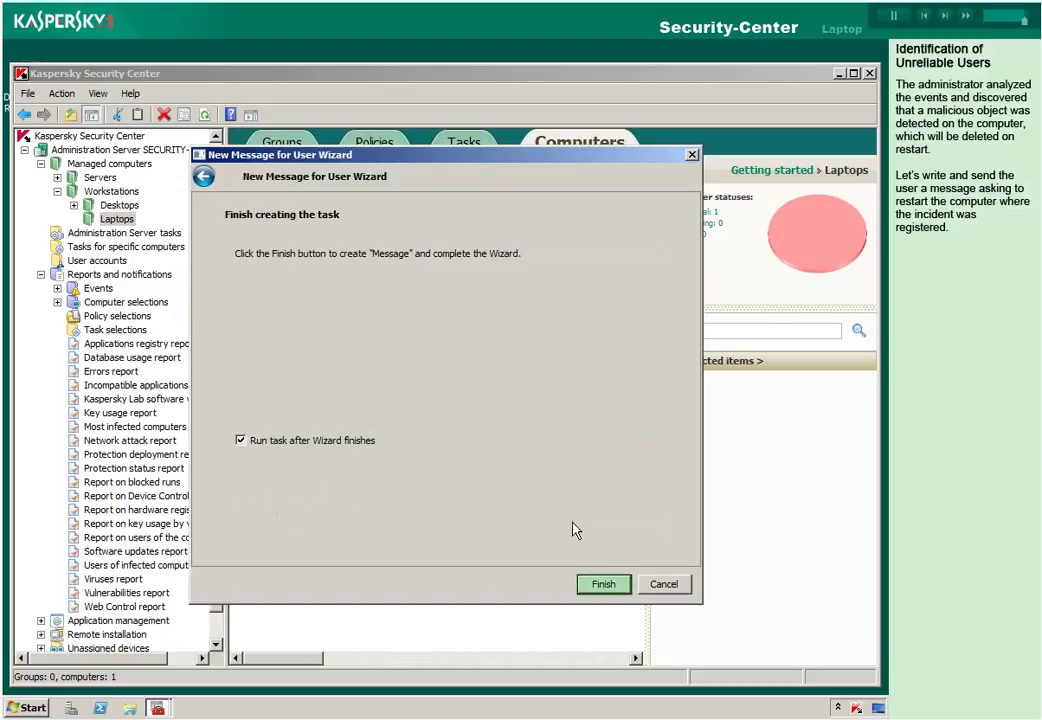
{"action": "left_click", "coordinate": [600, 586]}
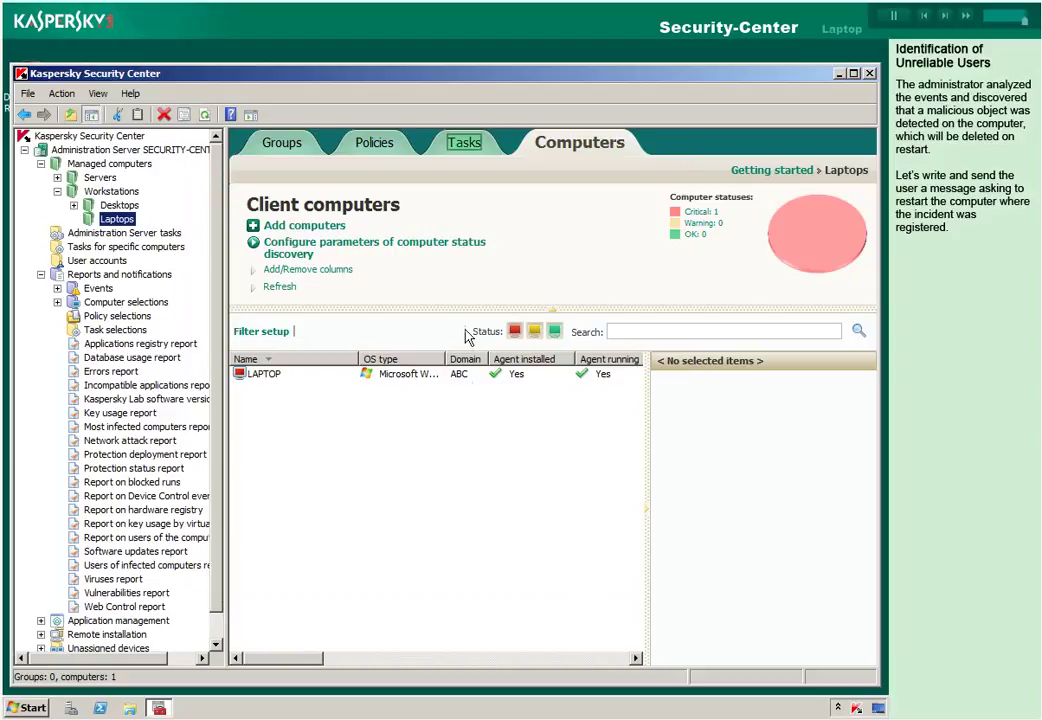
Check the Message task's status among the Laptops group's tasks.
{"action": "left_click", "coordinate": [462, 145]}
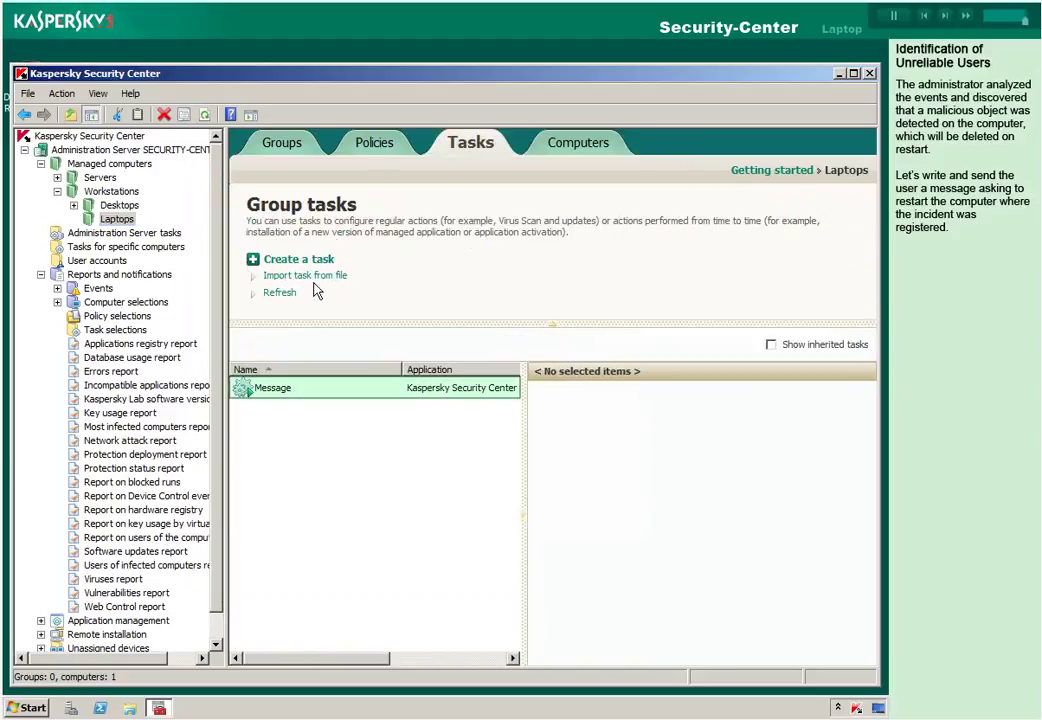
{"action": "left_click", "coordinate": [305, 392]}
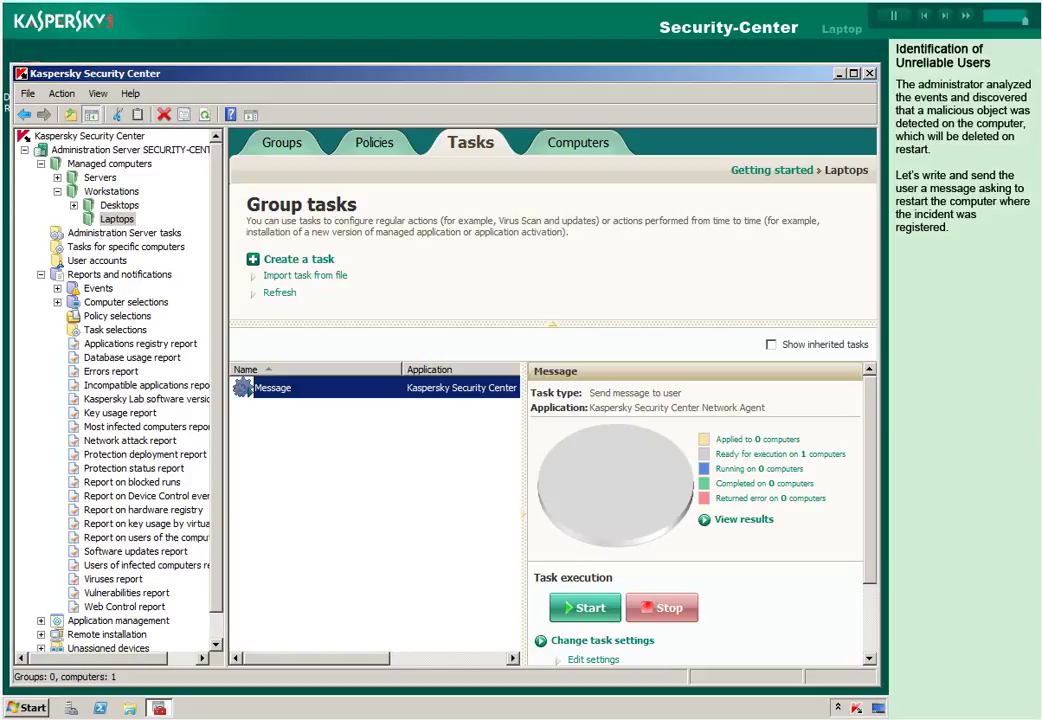